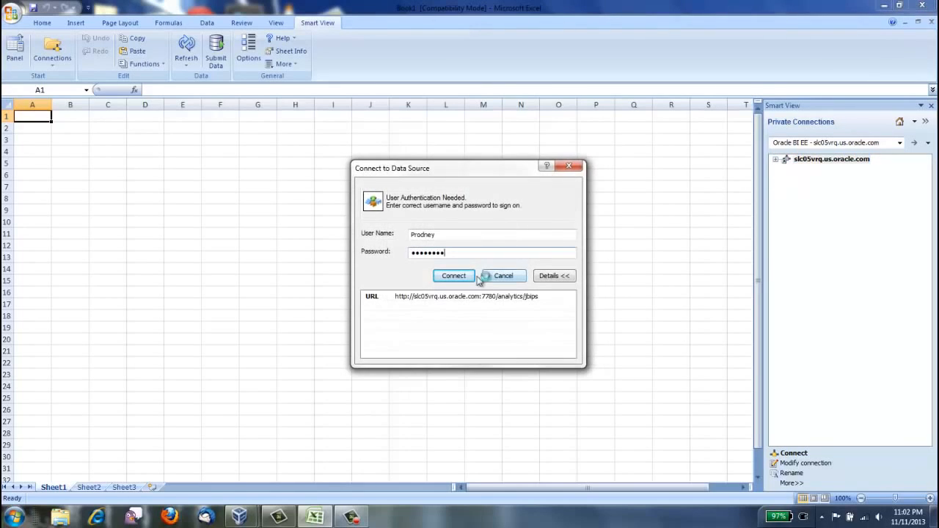
Step: Connect to the Oracle BI EE data source and expand the shared catalog through 3. Analysis and Dashboards and Smart View to Flight Delay
click(471, 277)
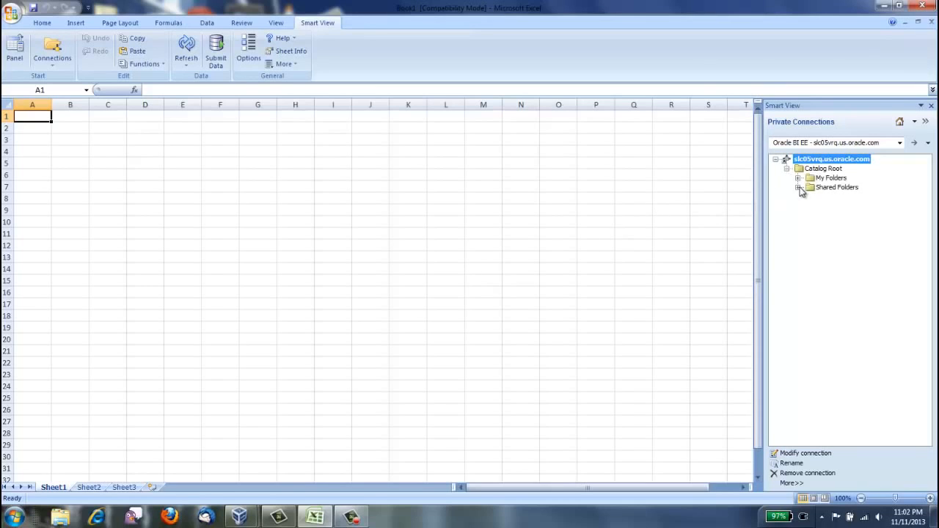
click(799, 187)
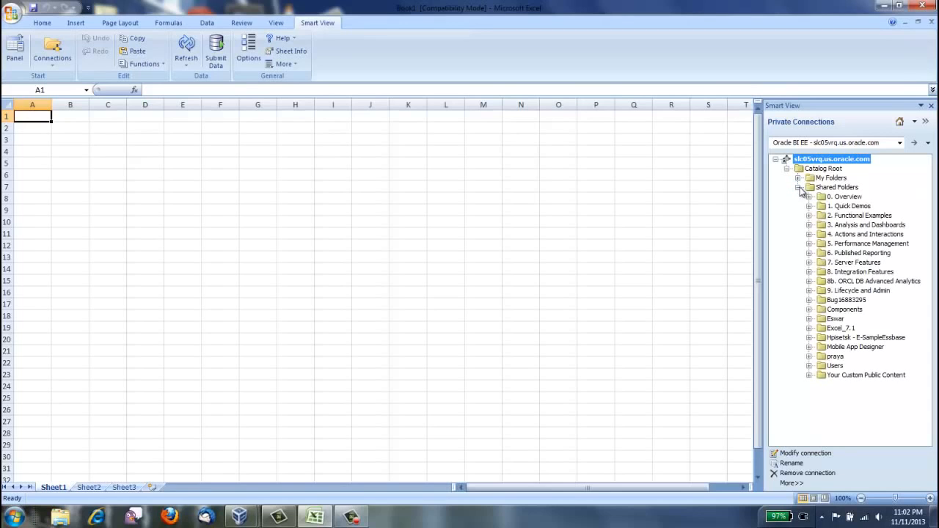
click(808, 226)
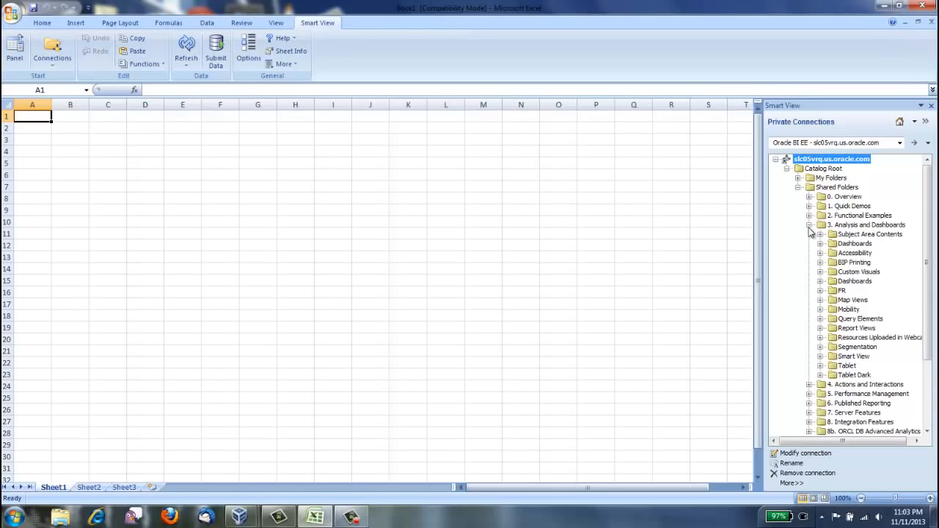
click(820, 355)
click(832, 300)
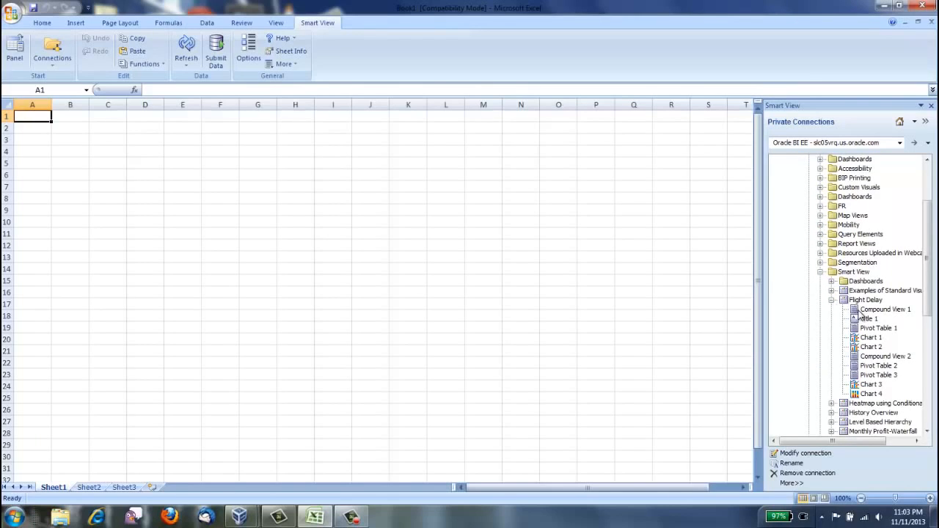
Step: Insert all views of the Flight Delay analysis together on one sheet and close the Smart View pane
click(860, 311)
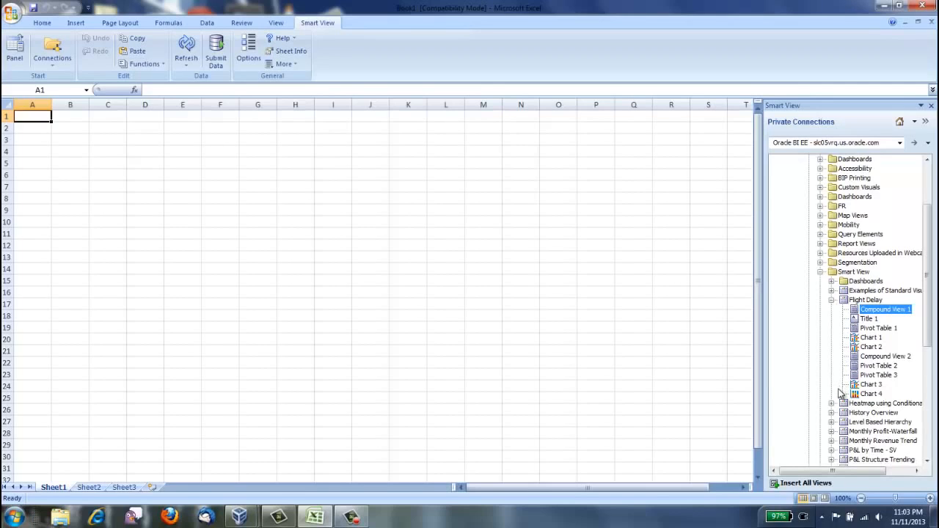
click(794, 484)
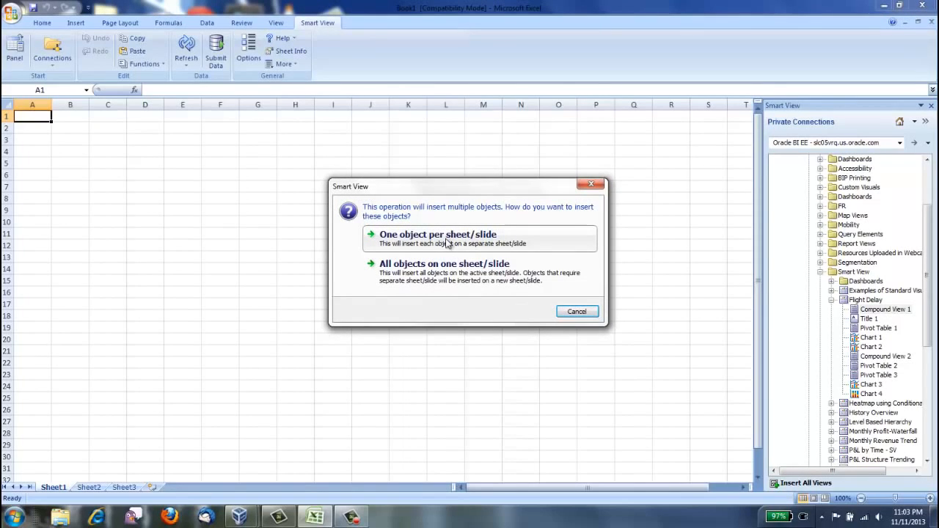
click(449, 269)
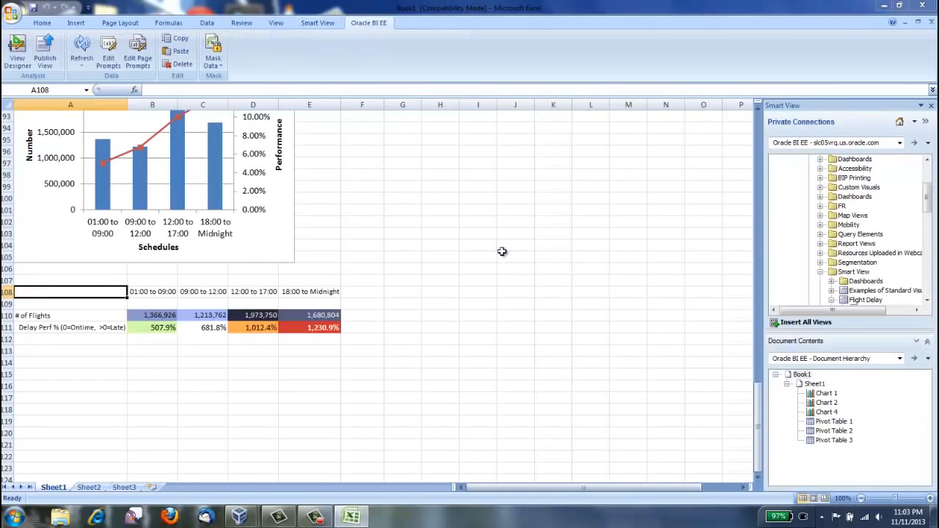
click(930, 107)
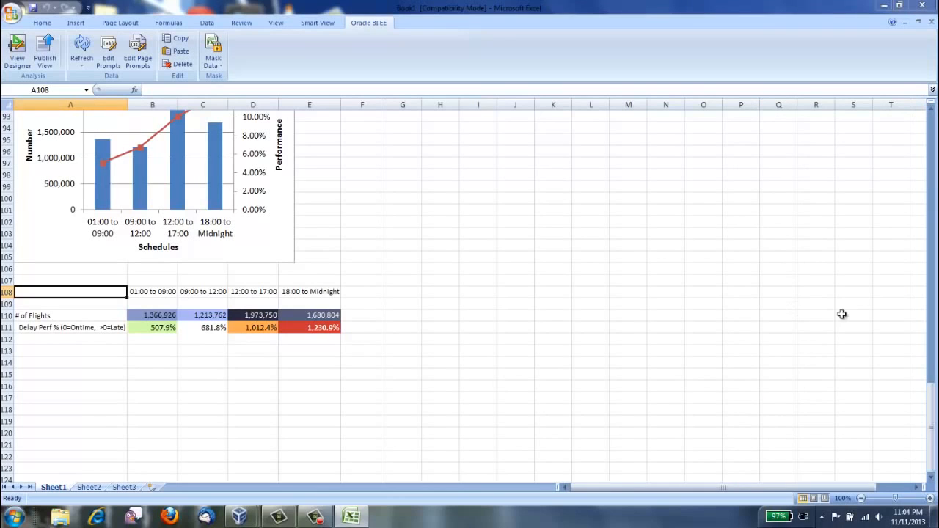
Step: Move the Flight Delay Performance chart beside the carrier table, starting at column I, and enlarge it to about column R, row 30
drag(933, 396, 931, 218)
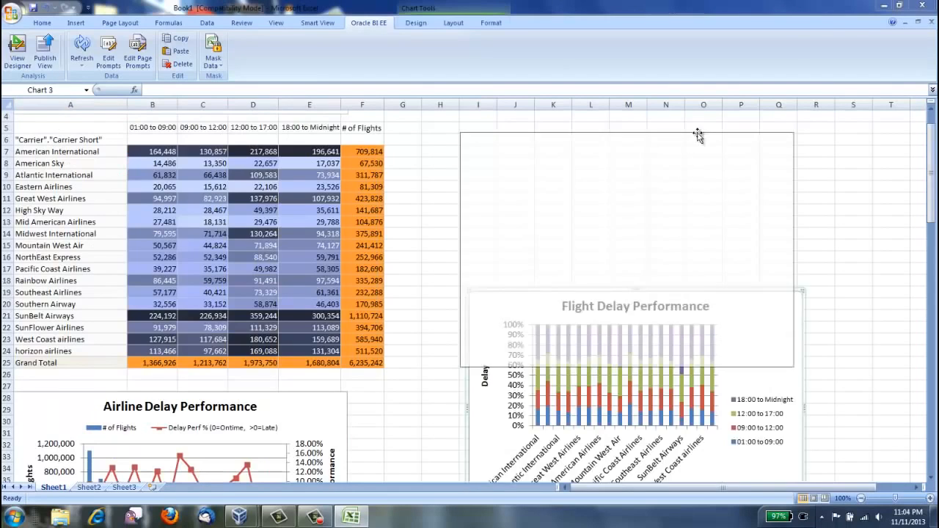
drag(708, 292, 697, 135)
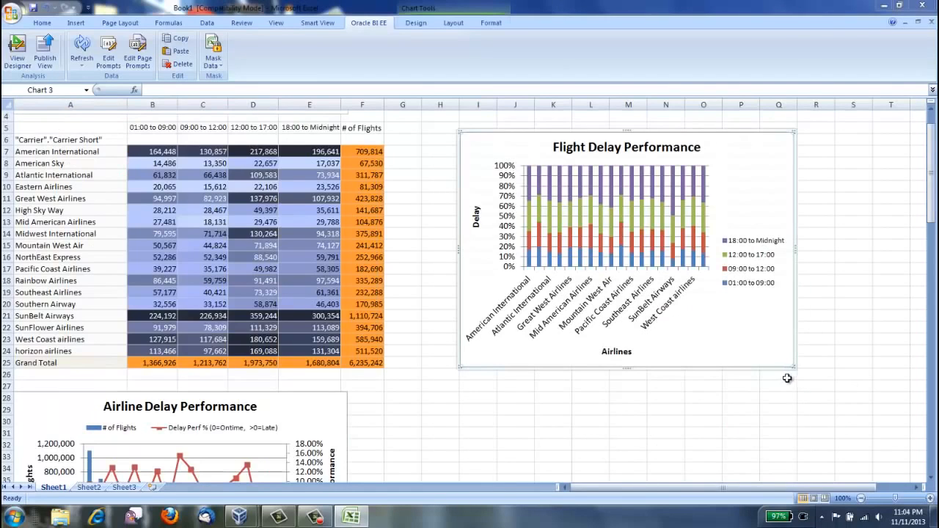
drag(792, 367, 906, 426)
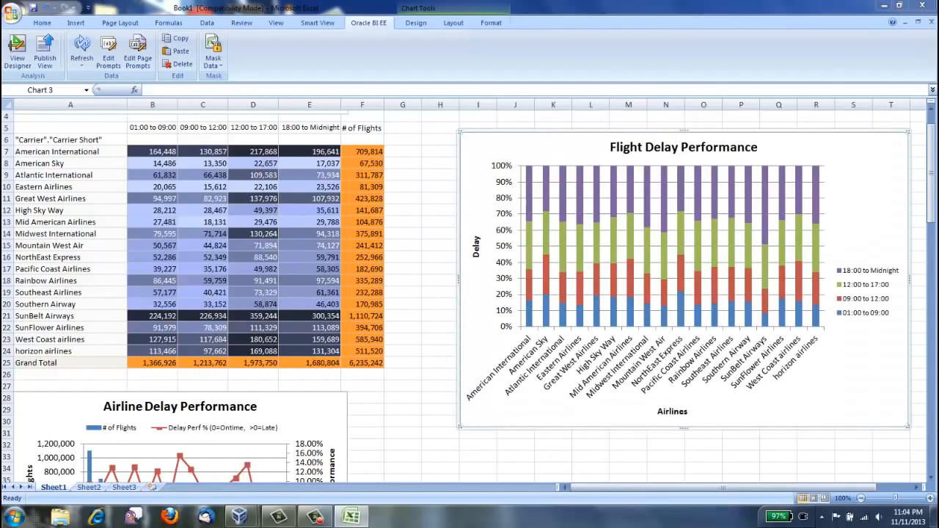
Step: Move the Airline Delay Performance chart down to start at row 37 and widen it to about column R
drag(929, 229, 929, 256)
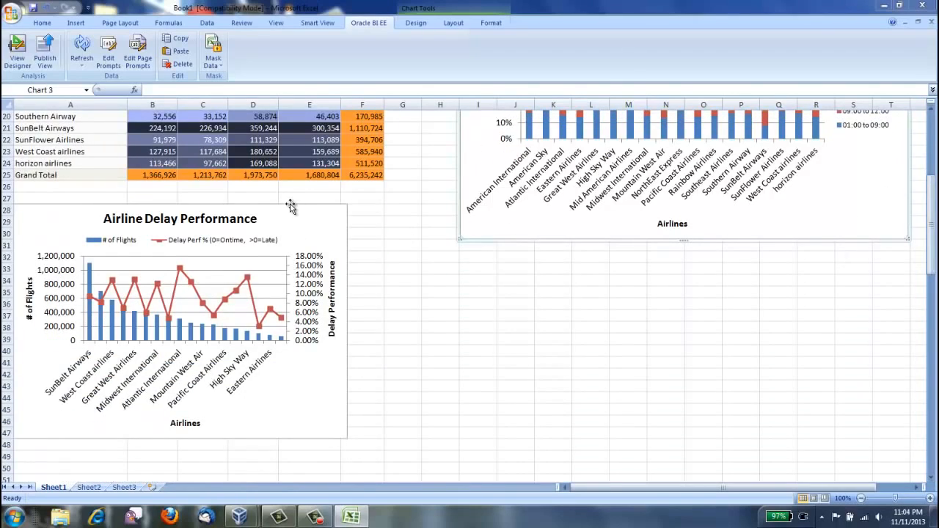
drag(290, 207, 291, 311)
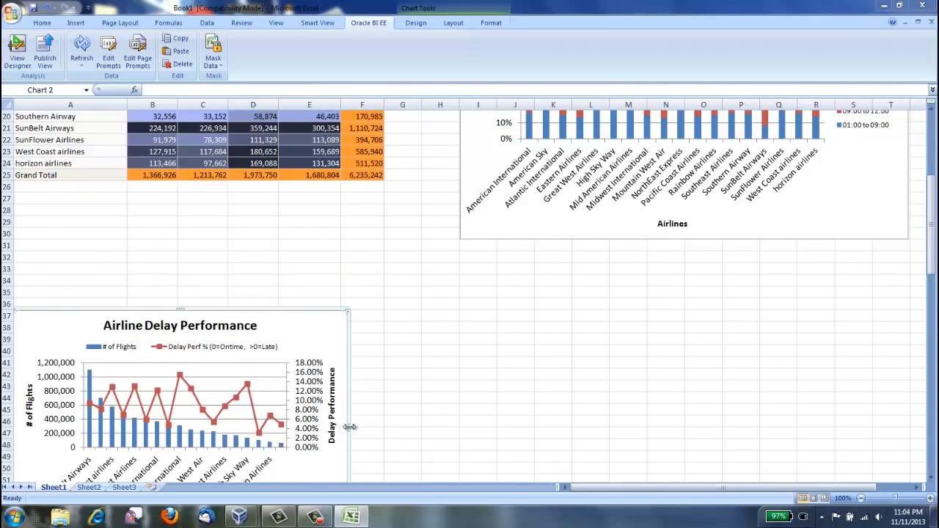
drag(349, 426, 909, 445)
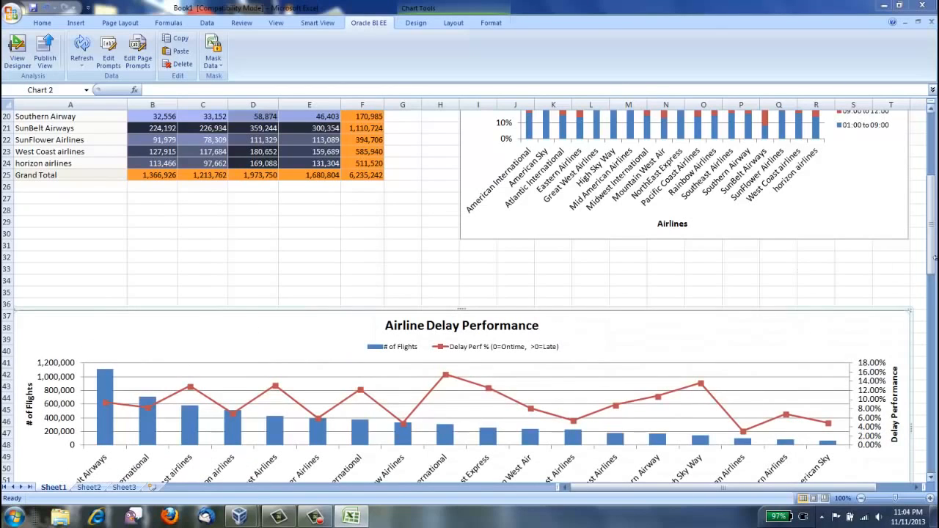
Step: Change the Flight Delay Performance chart's type to Pie of Pie
drag(932, 254, 930, 190)
scroll(490, 266, down, 2)
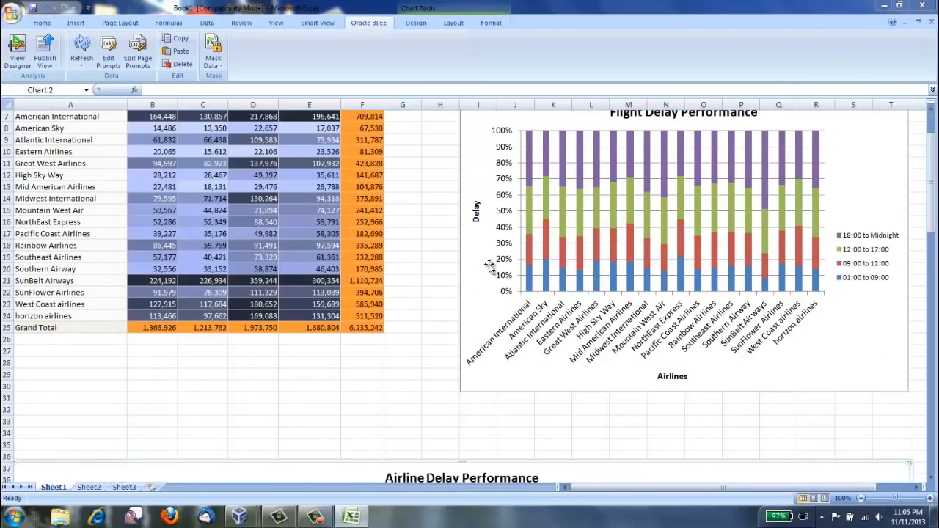
click(490, 265)
right_click(490, 265)
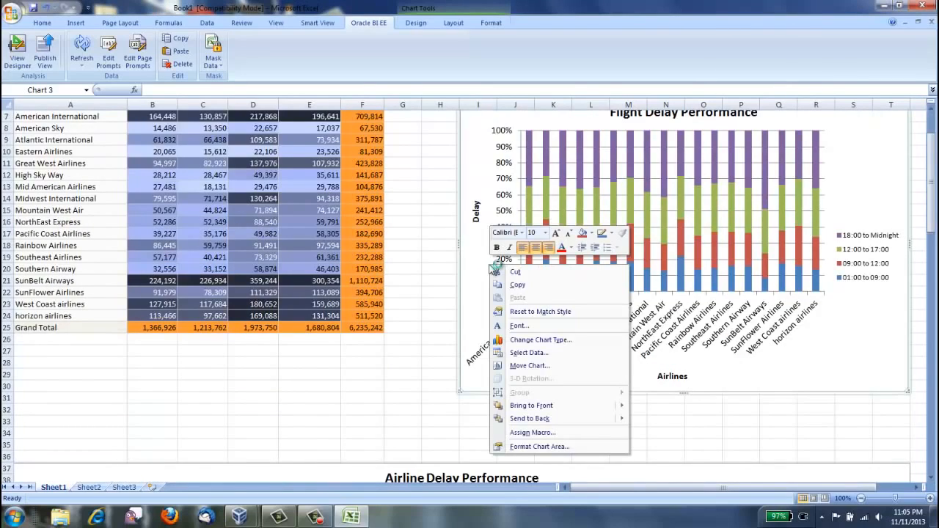
click(543, 343)
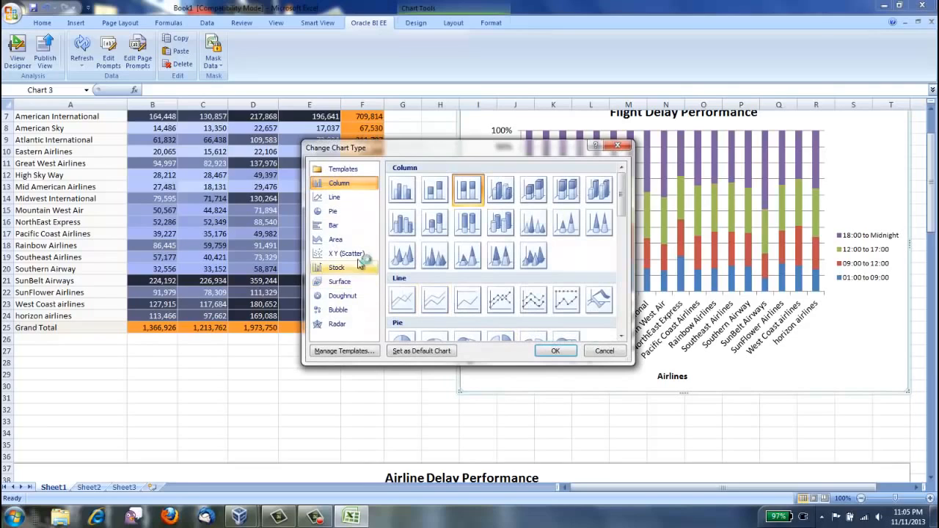
click(332, 195)
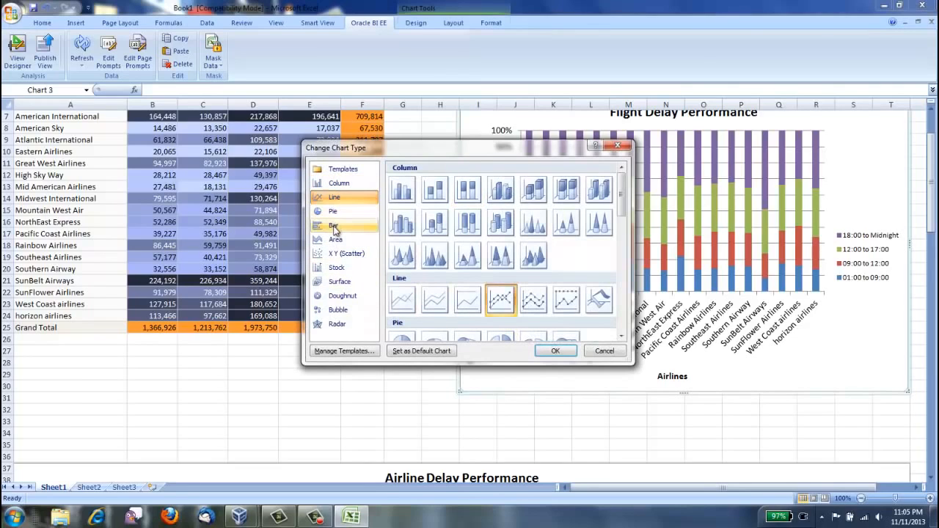
click(334, 212)
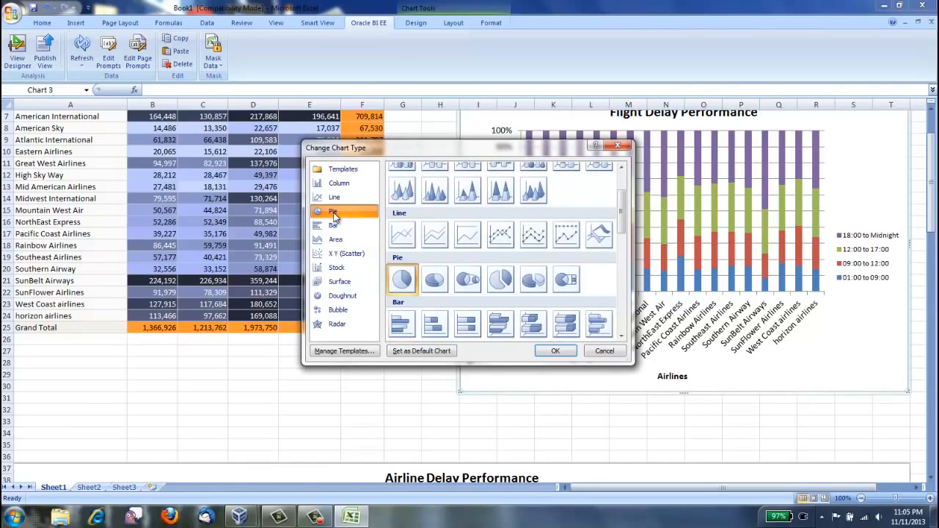
click(476, 286)
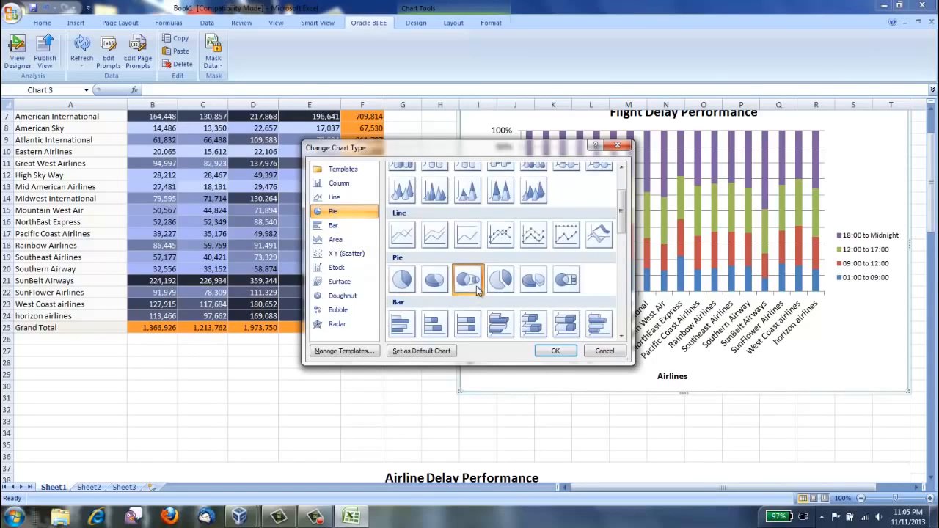
click(555, 350)
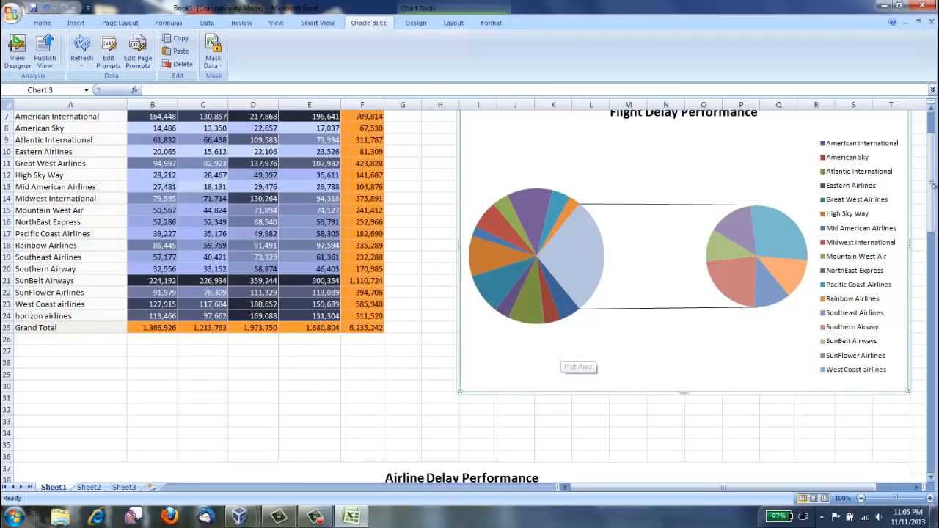
Step: Add data labels to the Flight Delay Performance pie series and include the category name in them
scroll(675, 204, up, 1)
right_click(567, 320)
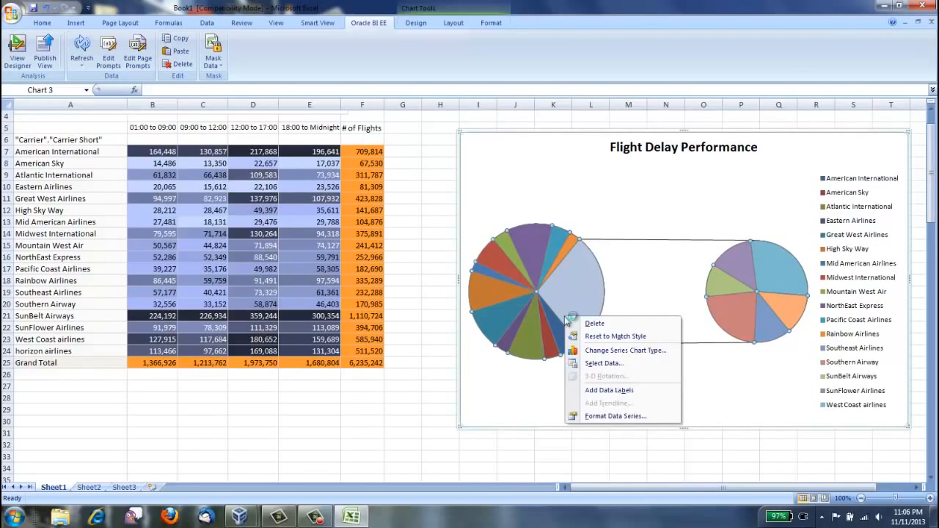
click(623, 391)
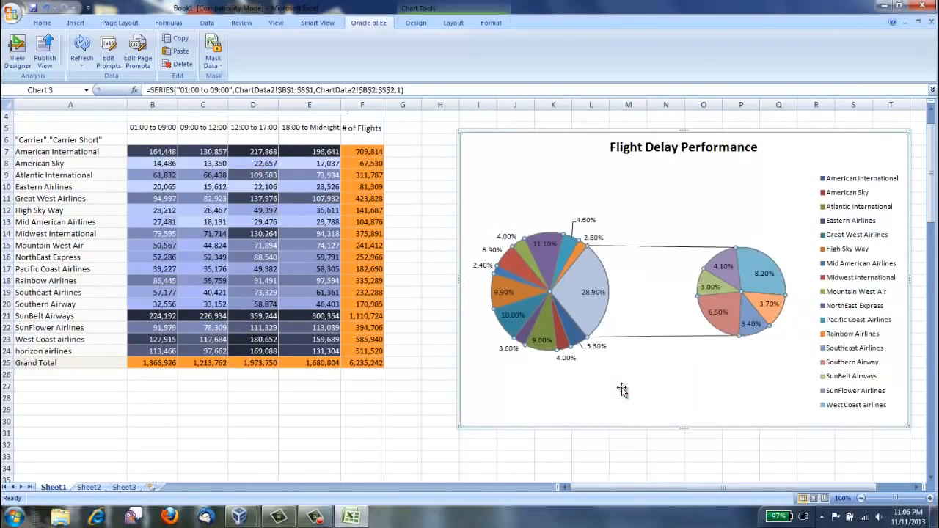
right_click(573, 297)
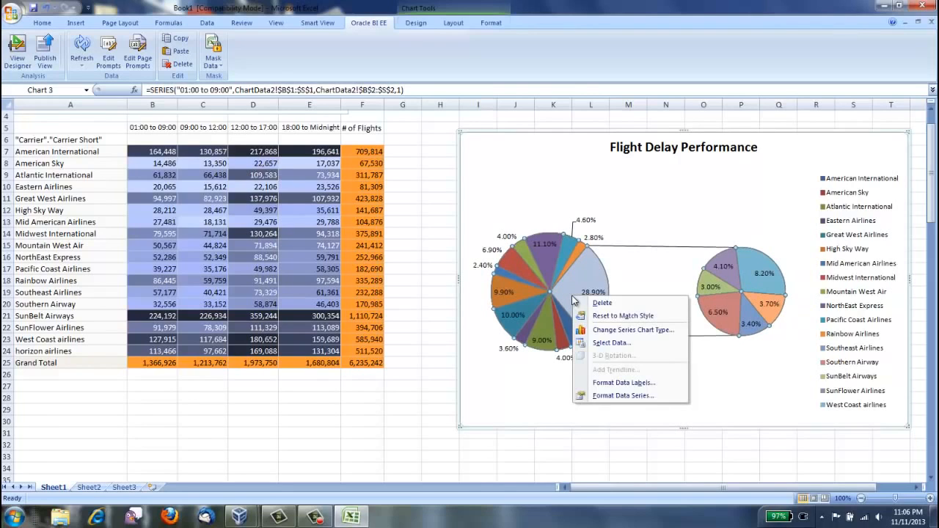
click(619, 383)
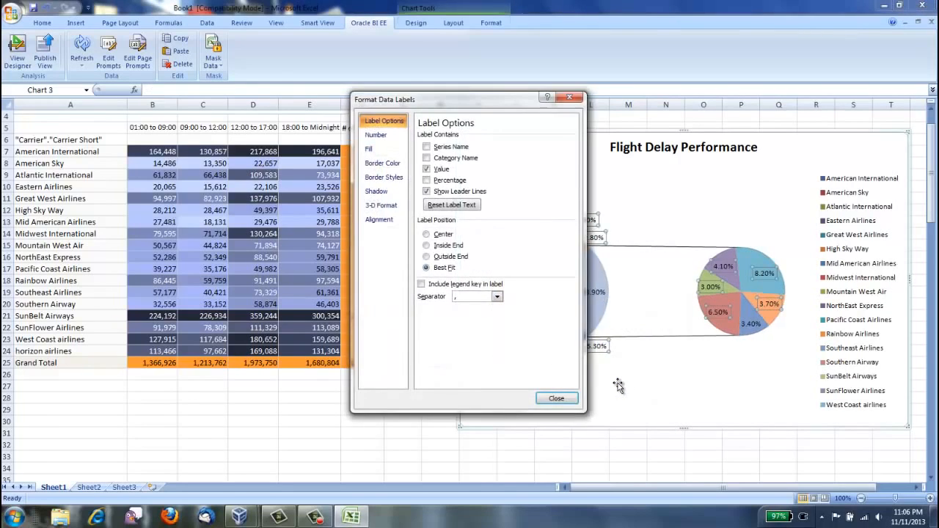
click(427, 159)
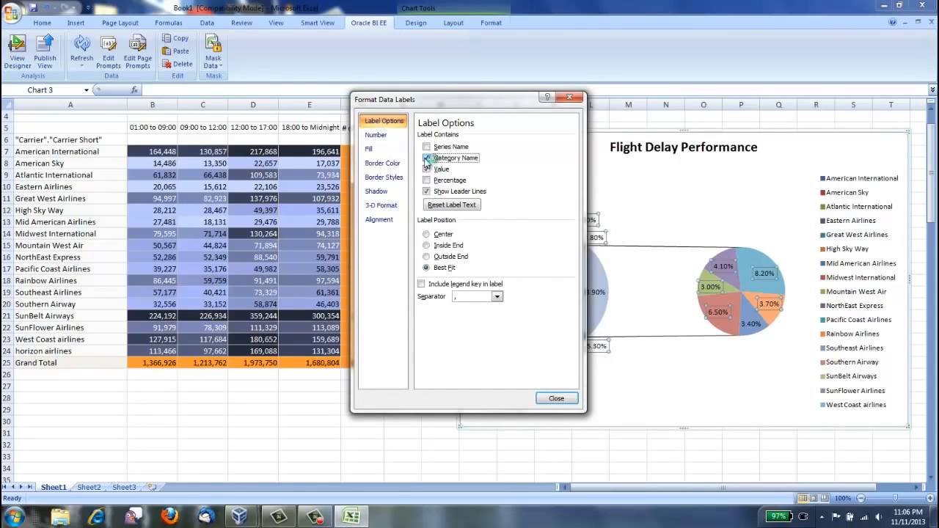
click(555, 398)
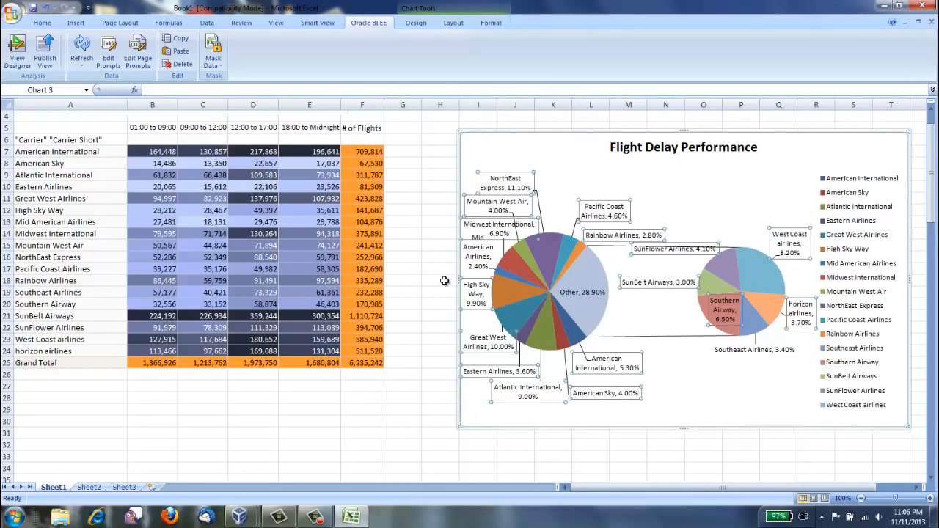
Step: Extend the Flight Delay Performance chart to column H and row 32, and give its chart area a solid blue fill
drag(456, 278, 424, 277)
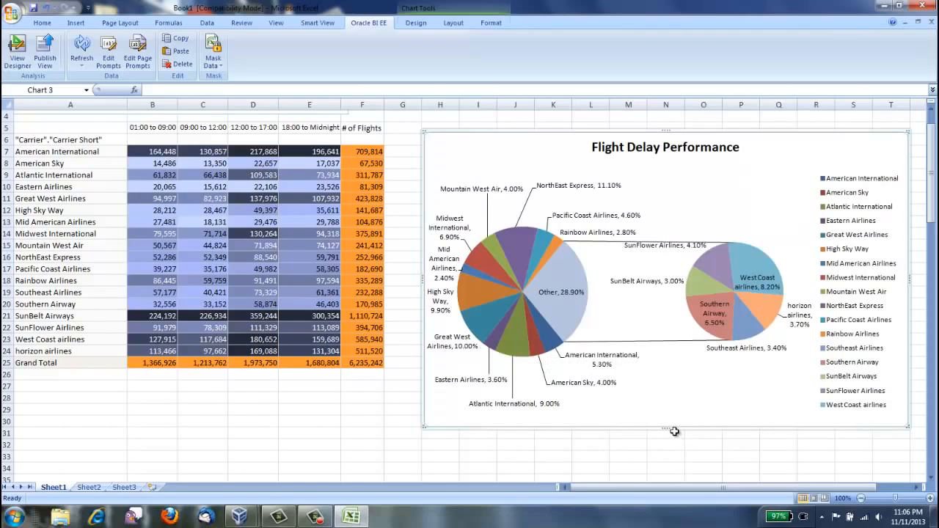
drag(667, 429, 667, 450)
right_click(822, 156)
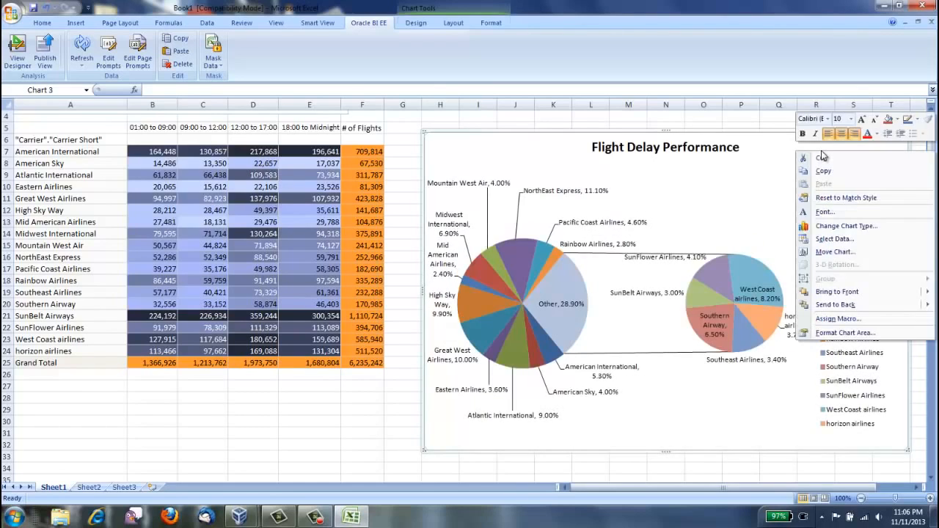
click(845, 333)
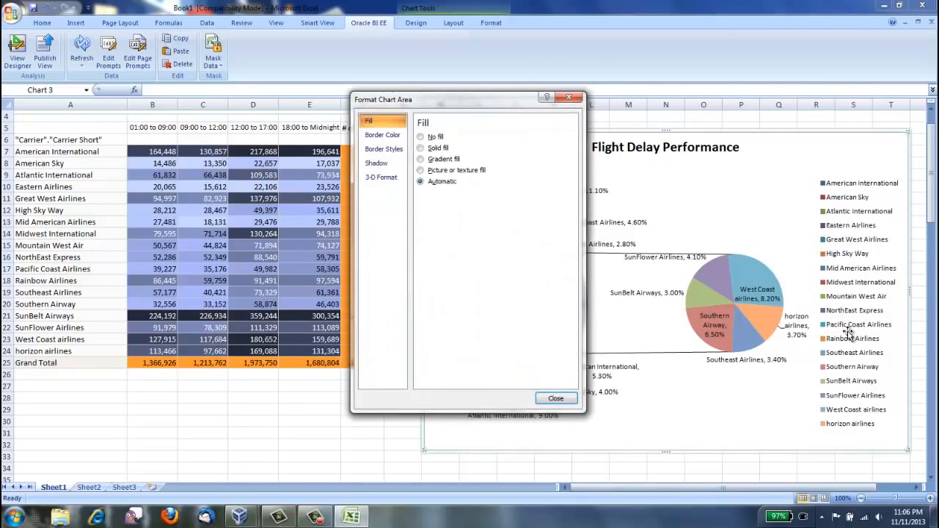
click(422, 147)
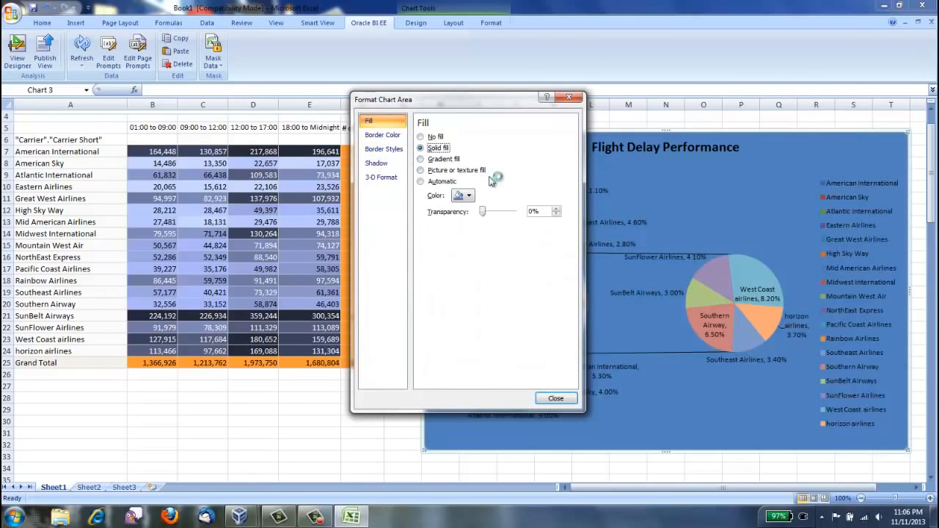
click(826, 160)
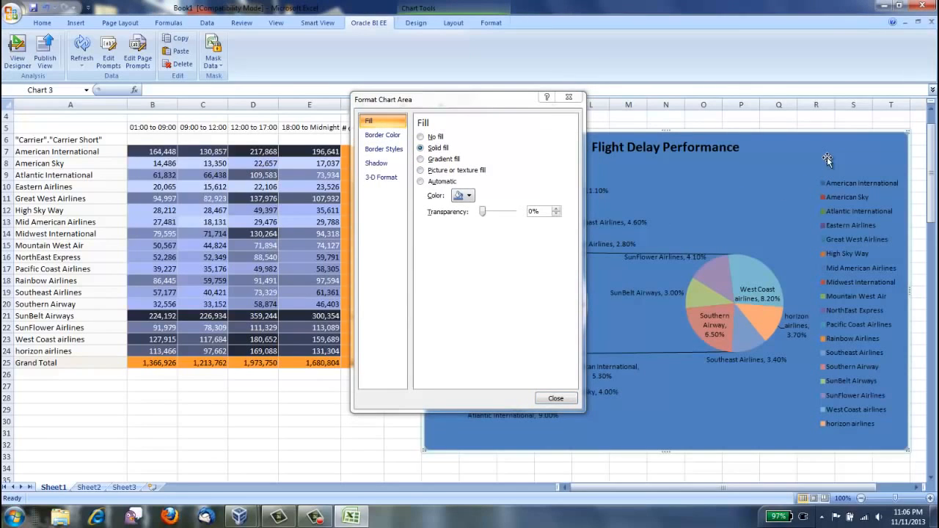
click(555, 398)
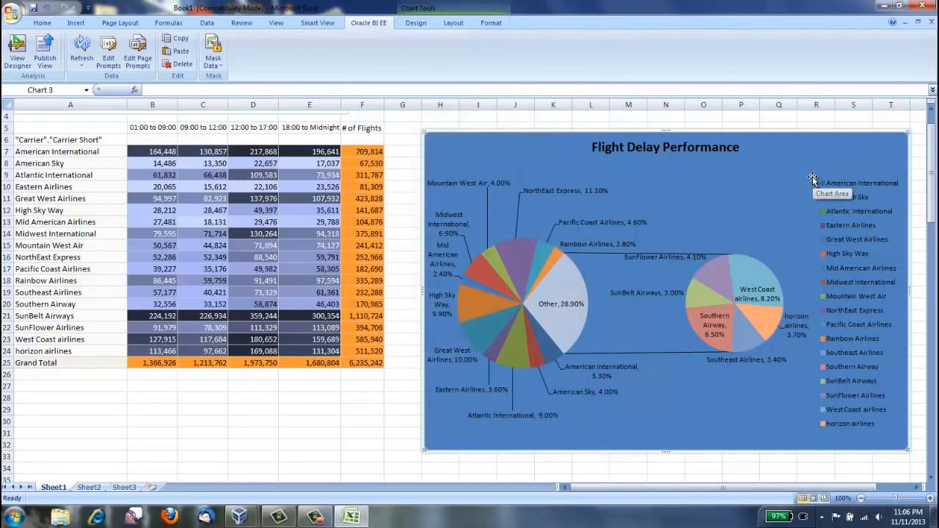
Step: Switch the Flight Delay Performance chart's MeasureLabel page prompt to # of Flights
click(137, 55)
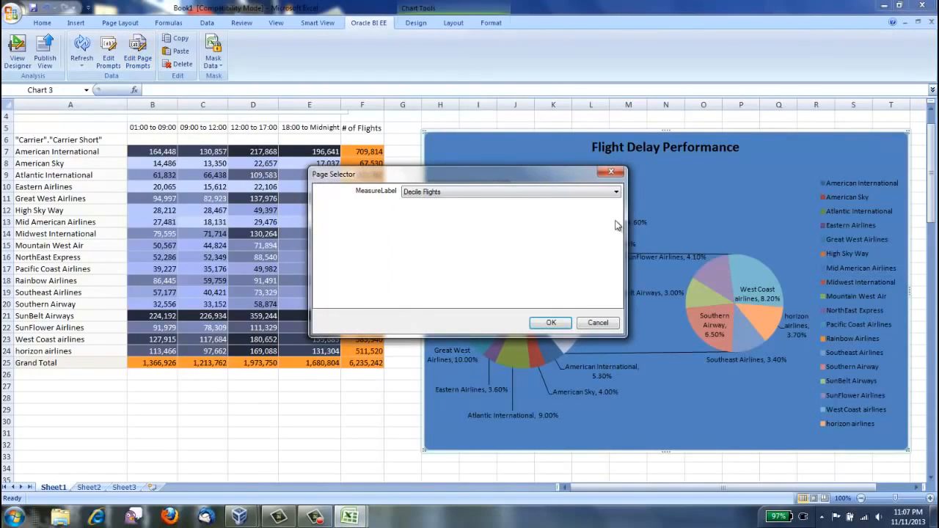
click(616, 192)
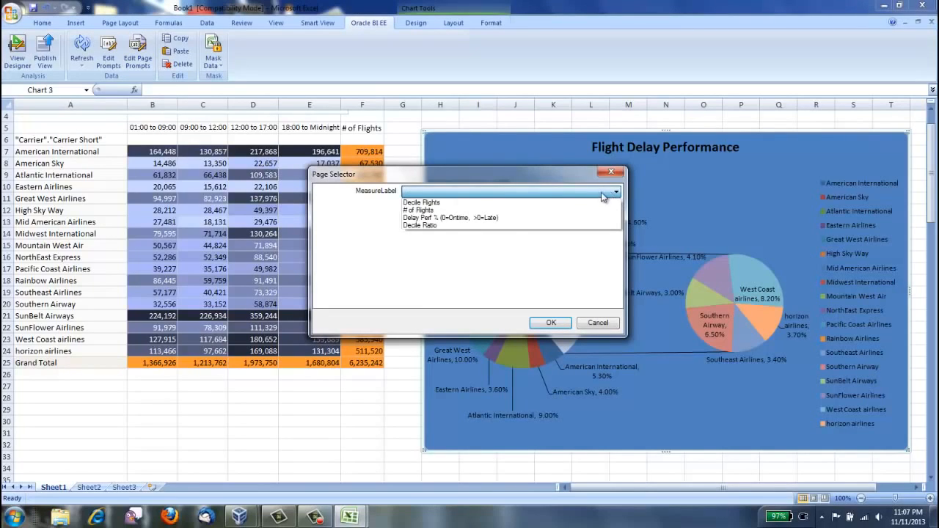
click(452, 210)
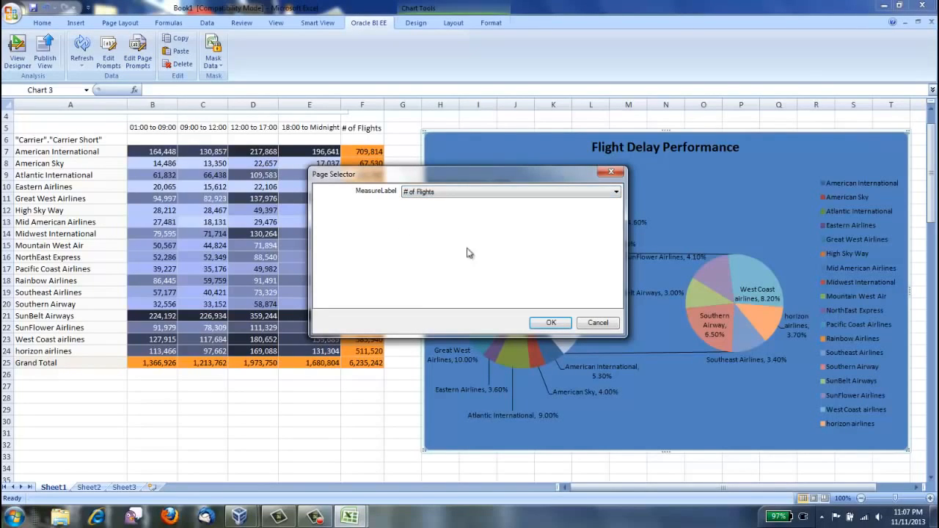
click(558, 323)
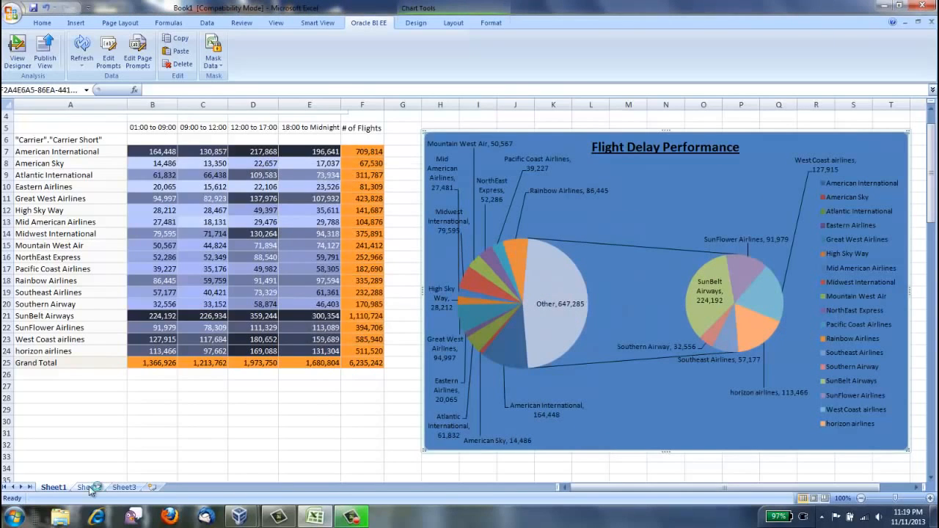
Step: On Sheet2, start inserting Pivot Table 1 of the P&L by Time - SV analysis from the Smart View catalog at cell A1
click(90, 488)
click(327, 22)
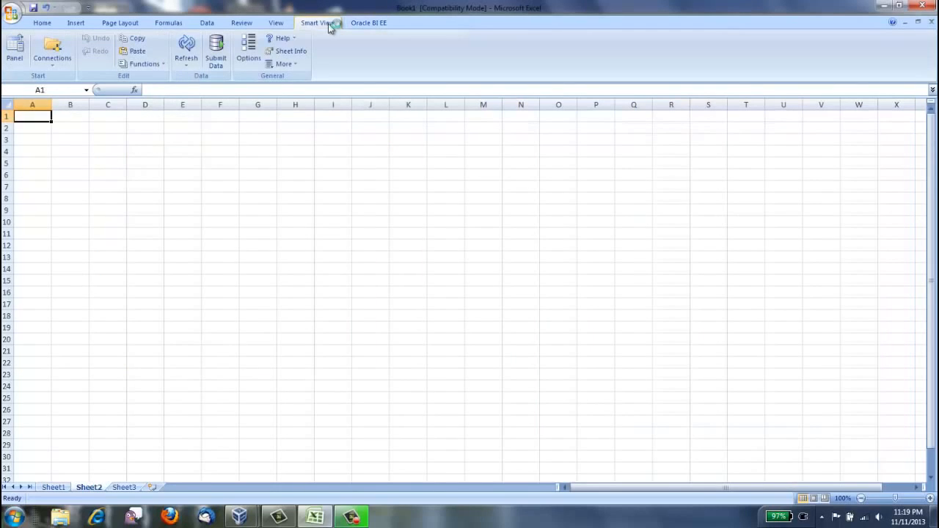
click(19, 51)
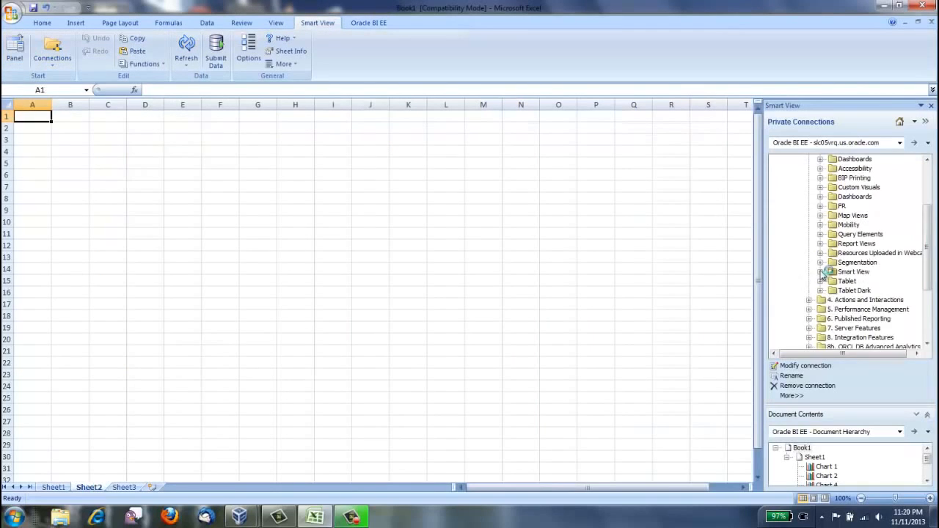
click(820, 273)
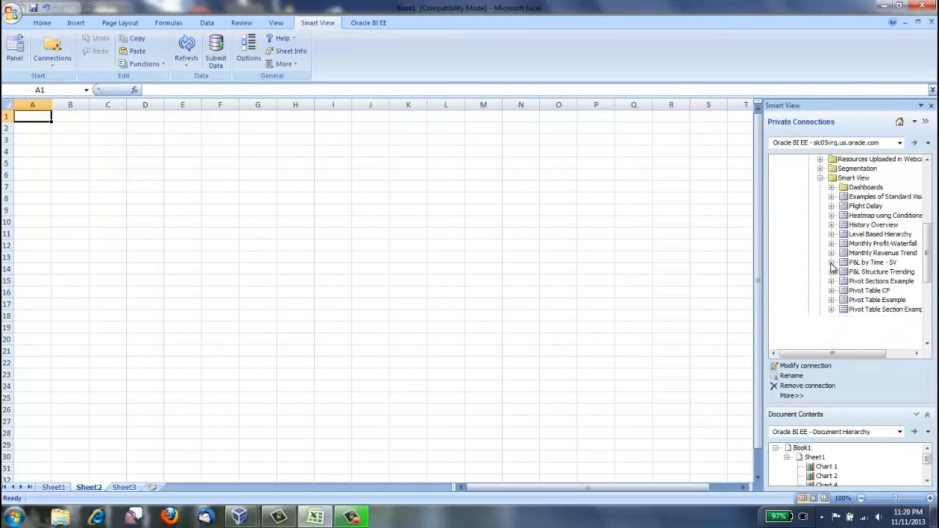
click(831, 263)
click(855, 290)
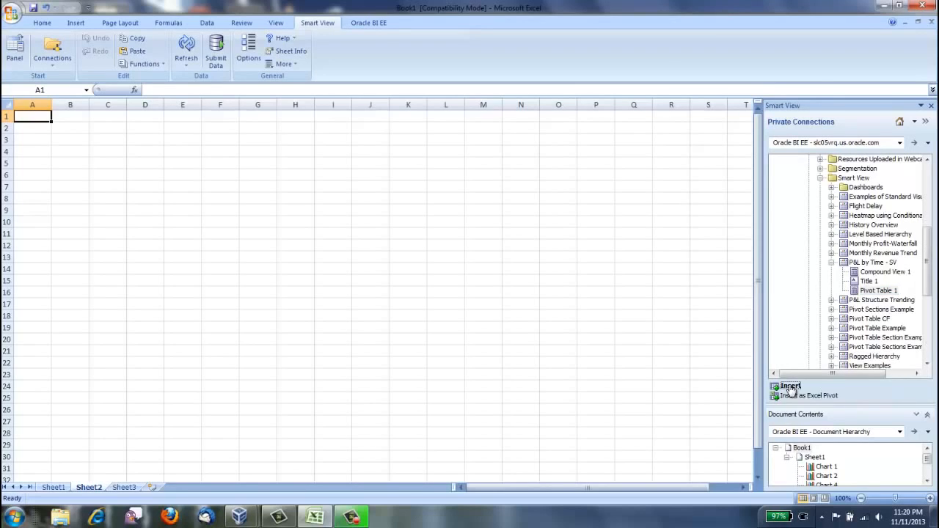
click(789, 386)
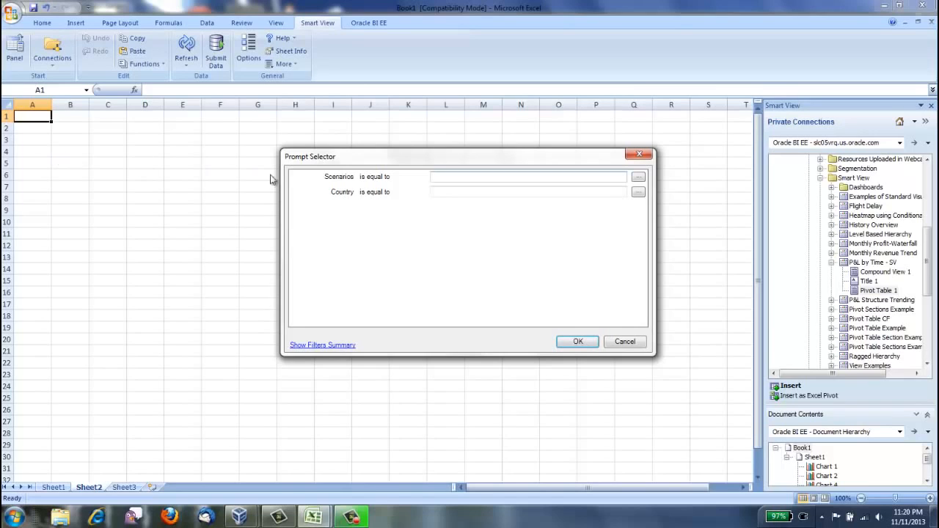
Step: Set the Scenarios prompt to Actual, include every Country value, and load the pivot table with these prompts
click(637, 180)
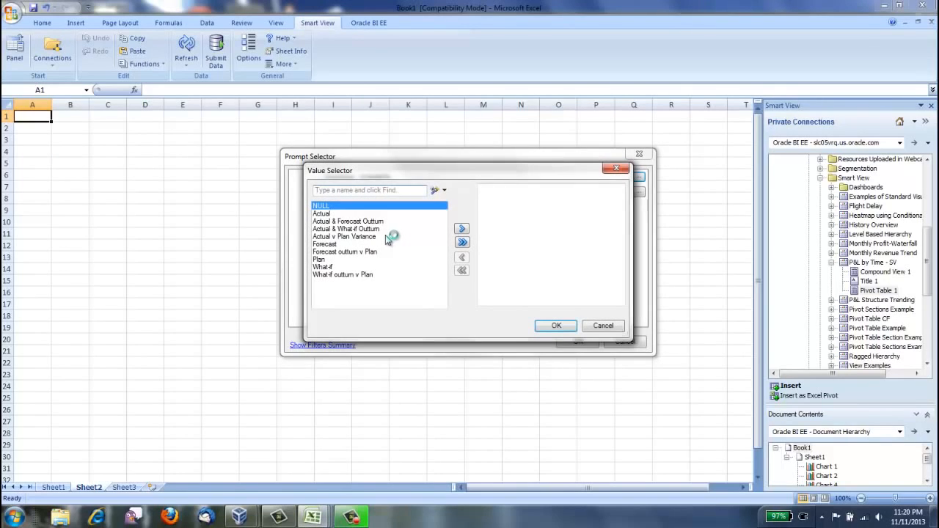
click(325, 214)
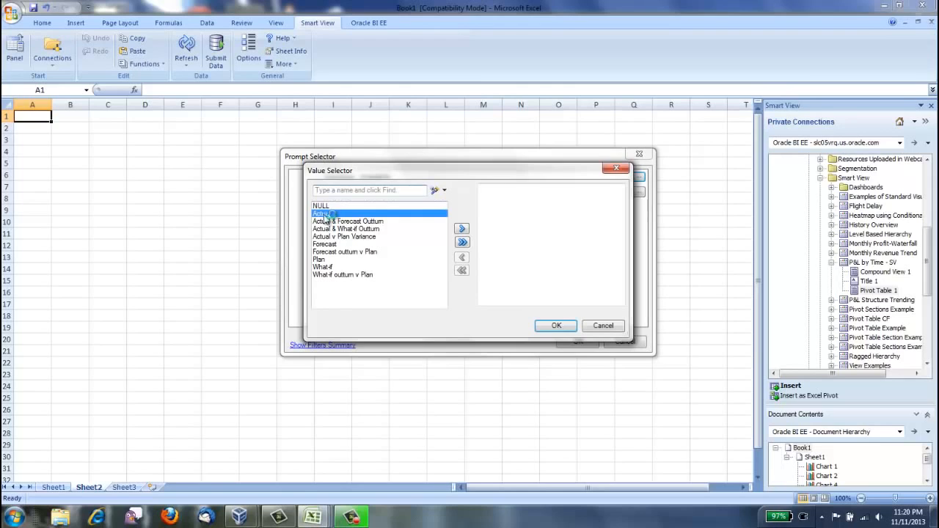
click(461, 228)
click(556, 327)
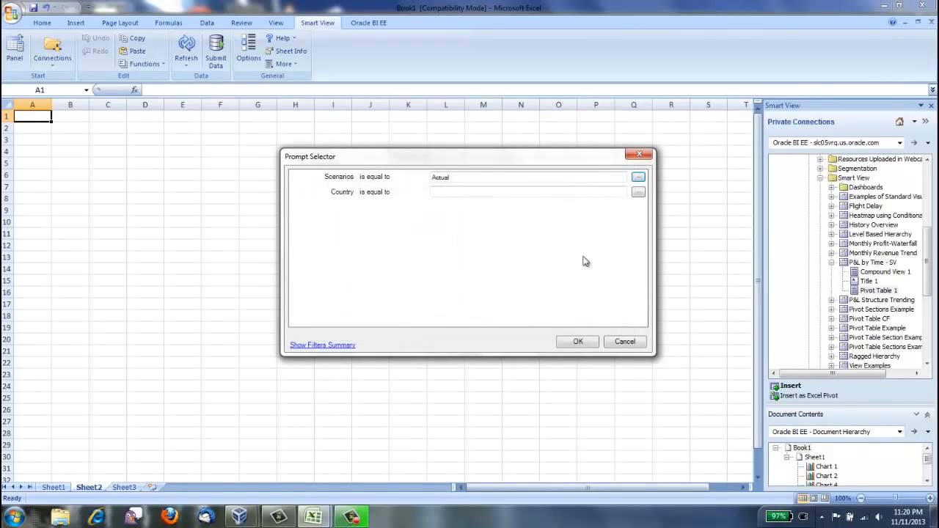
click(637, 192)
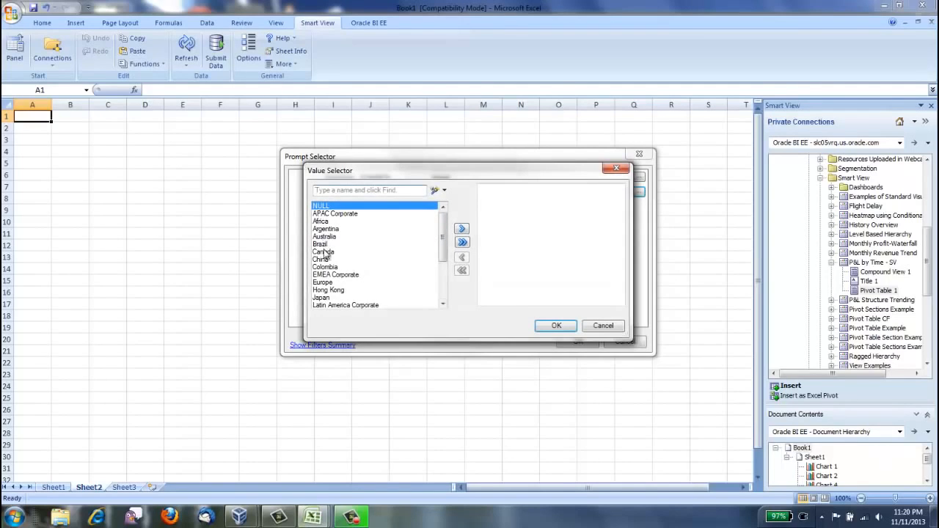
click(462, 241)
click(555, 326)
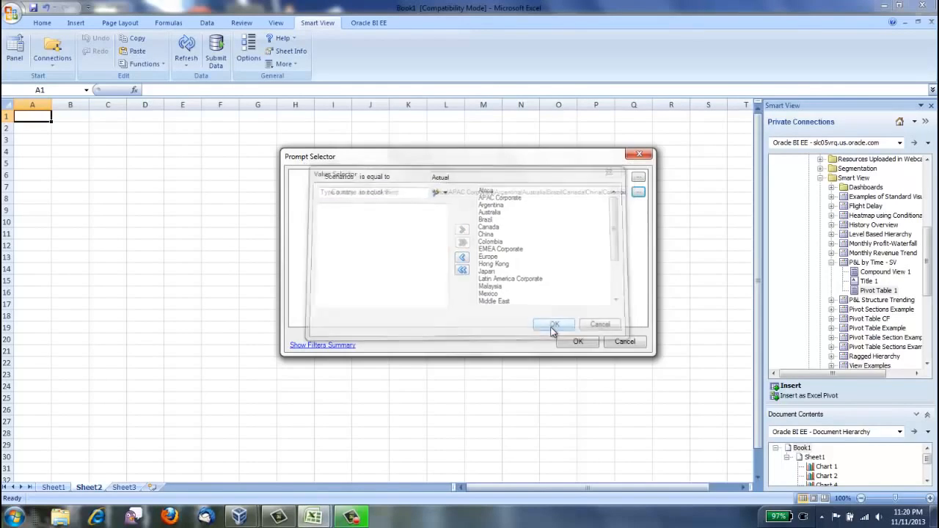
click(575, 342)
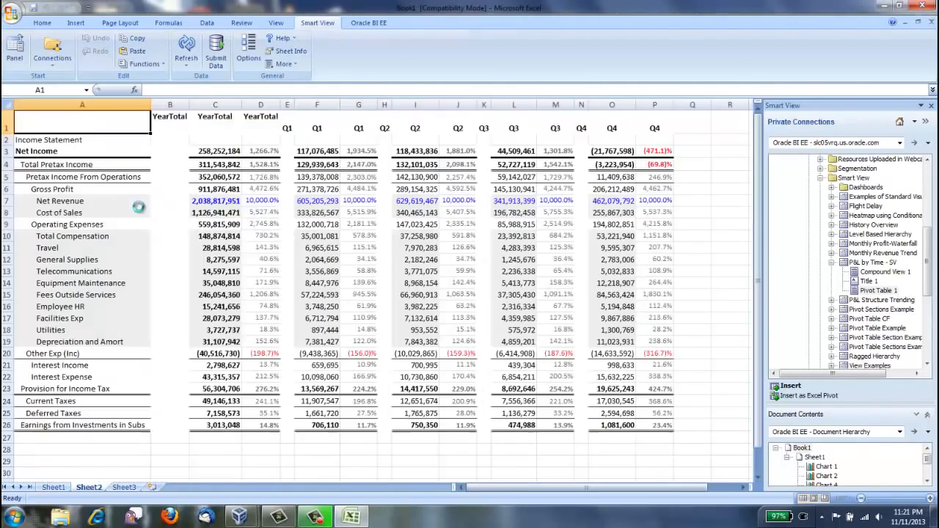
Step: Edit the inserted pivot table's prompts so that Scenarios uses only Actual v Plan Variance instead of Actual
click(359, 25)
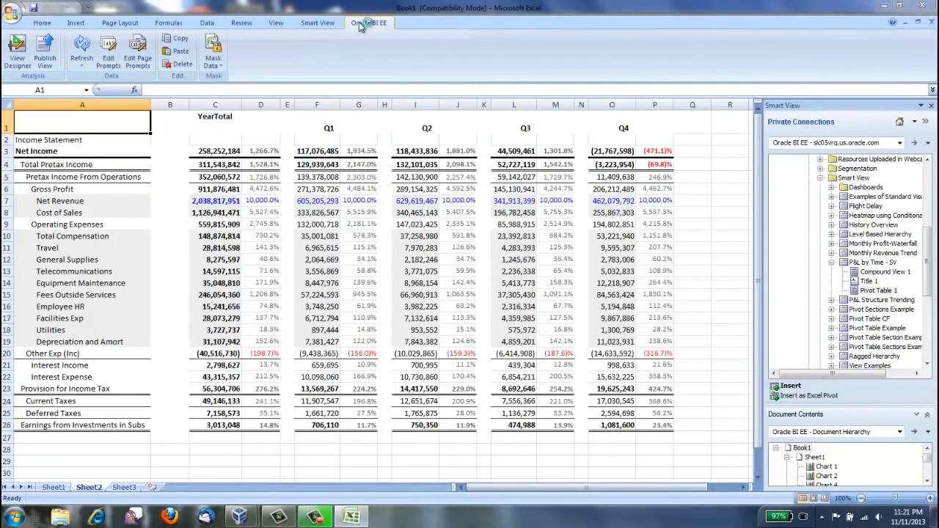
click(108, 50)
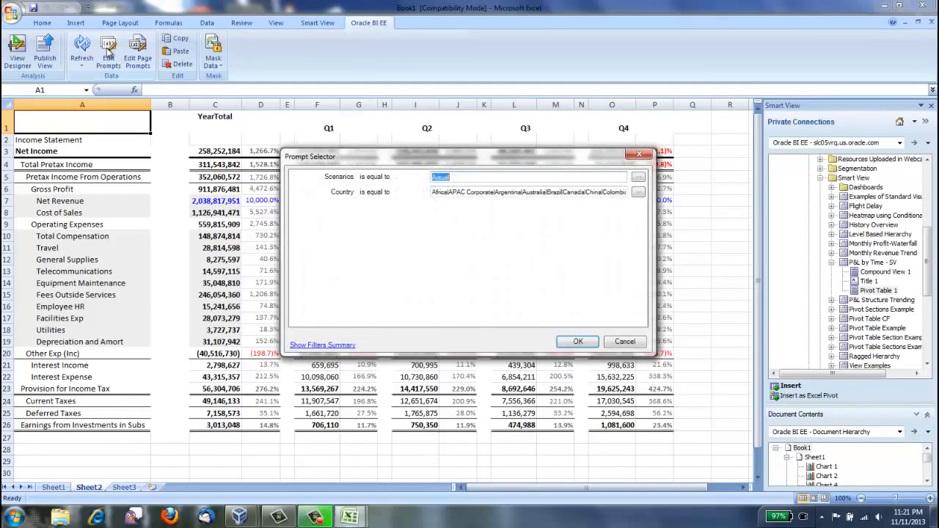
click(637, 181)
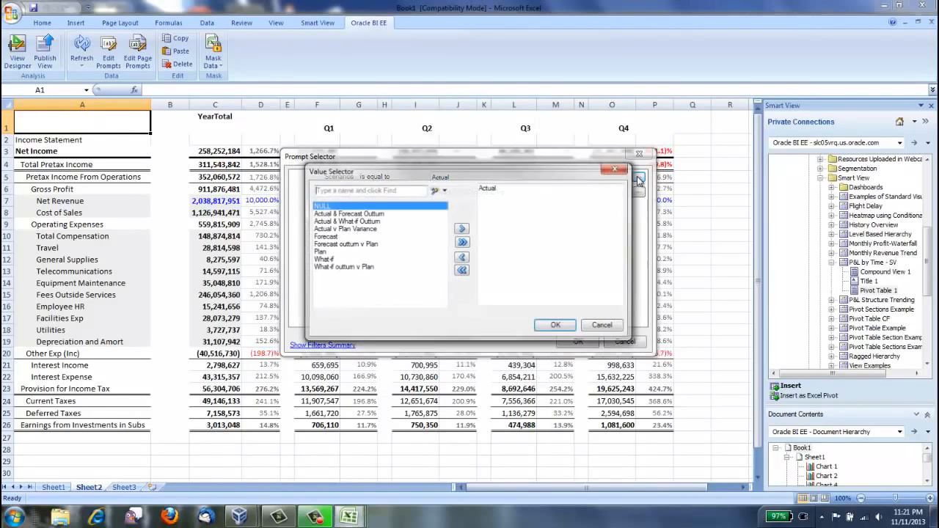
click(342, 230)
click(462, 228)
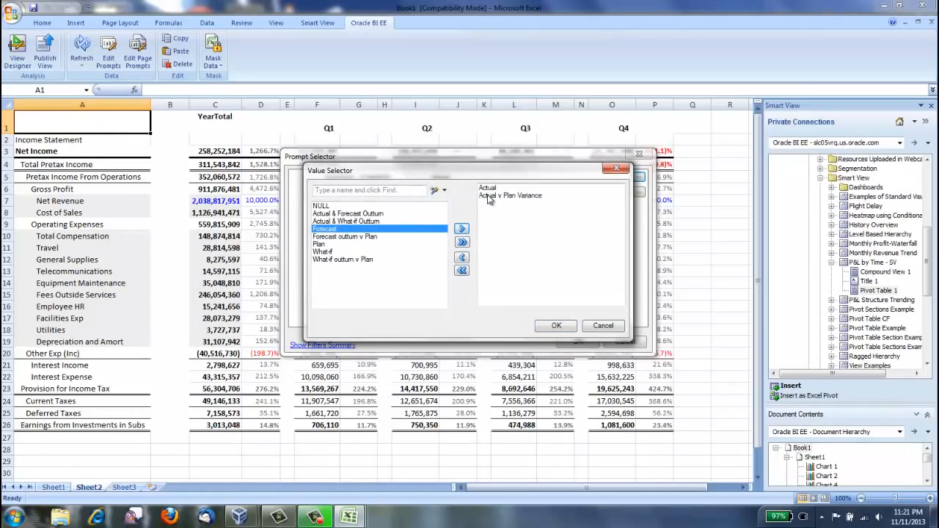
click(487, 189)
click(461, 257)
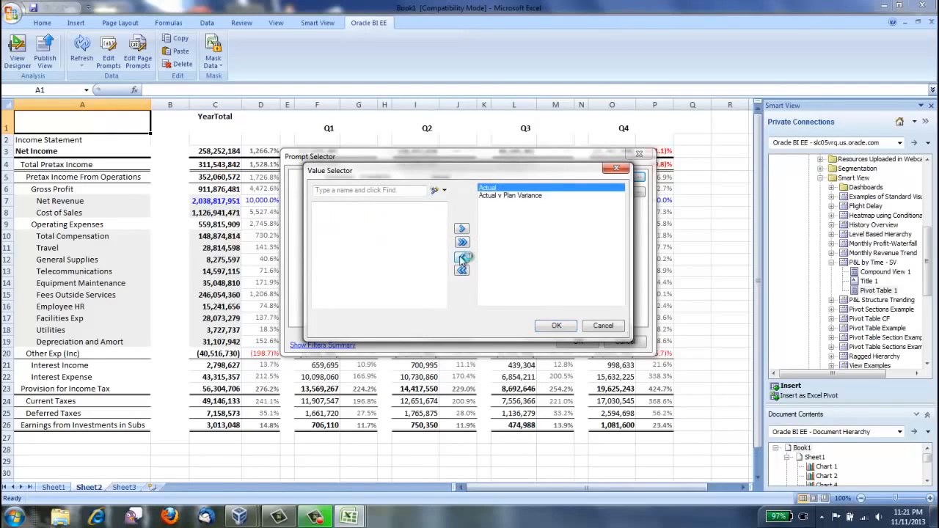
click(558, 327)
click(576, 341)
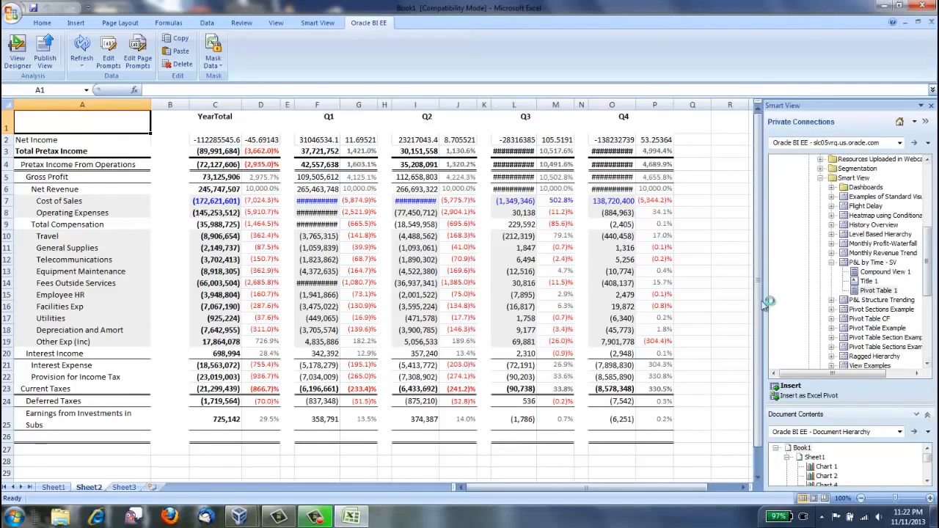
Step: Start inserting a second copy of the P&L by Time - SV Pivot Table 1 at cell A29, below the first table
drag(759, 303, 759, 345)
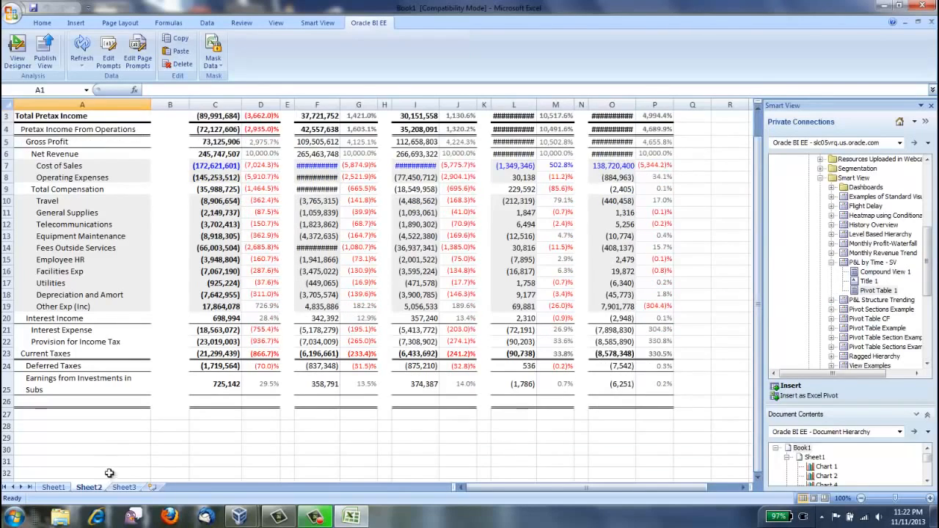
click(39, 436)
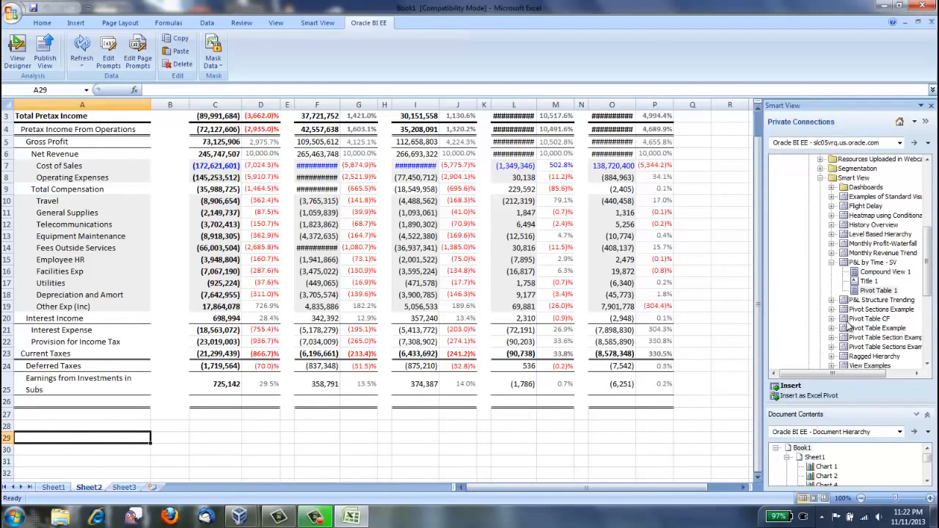
click(855, 292)
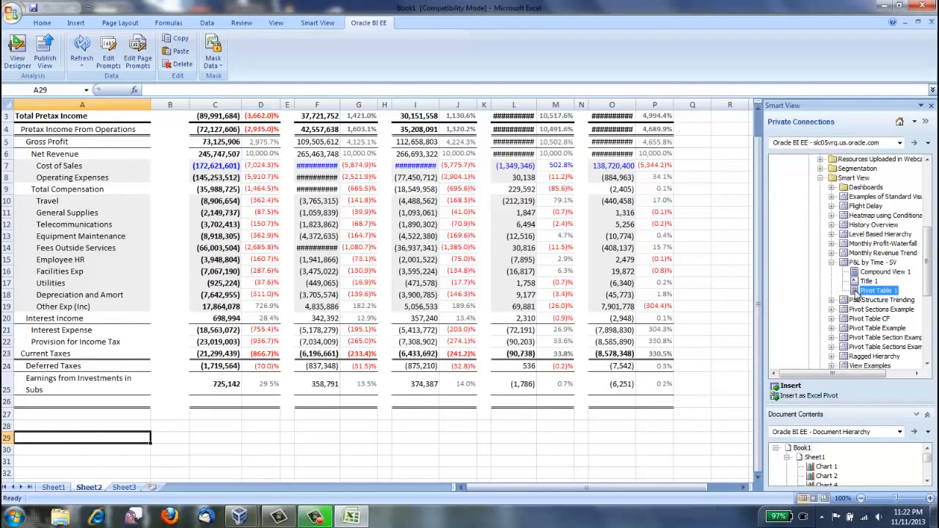
click(789, 386)
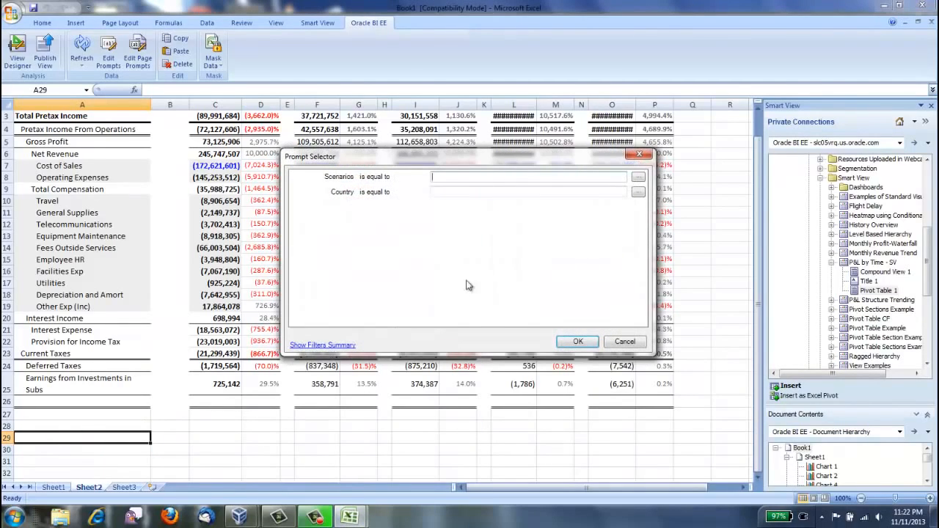
Step: For the second pivot table, choose the Actual scenario and all Country values, and load it into the sheet
click(637, 177)
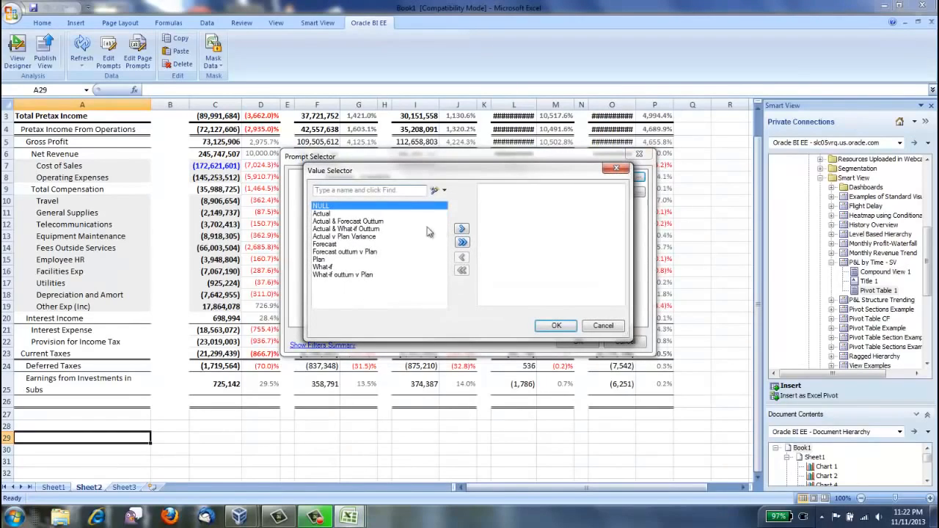
click(333, 214)
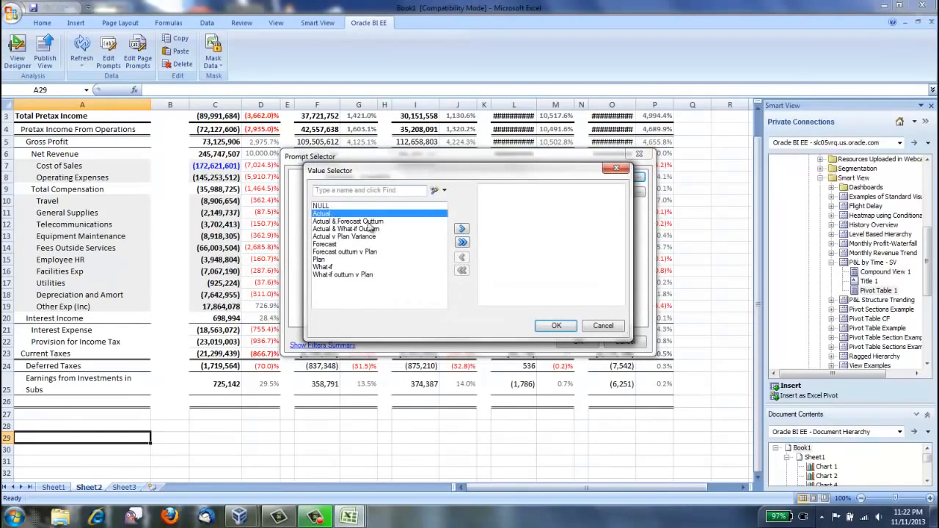
click(461, 229)
click(556, 325)
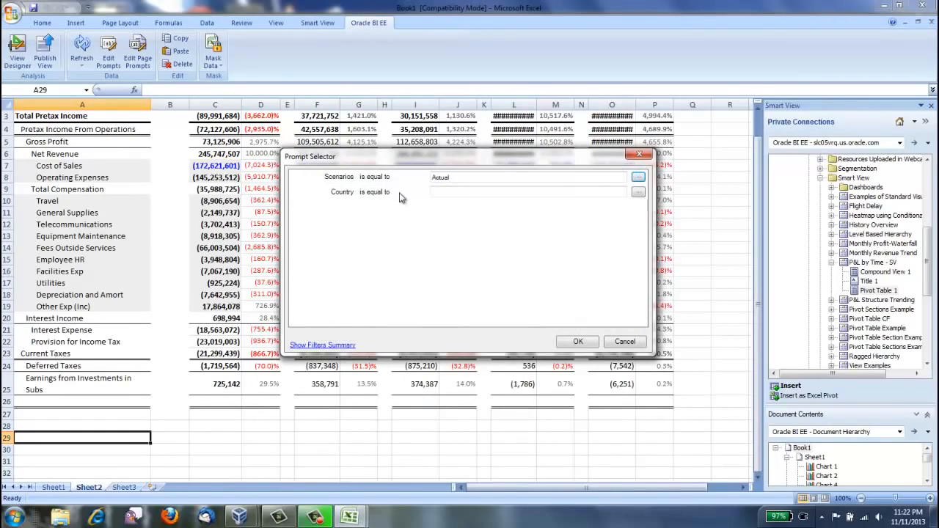
click(638, 192)
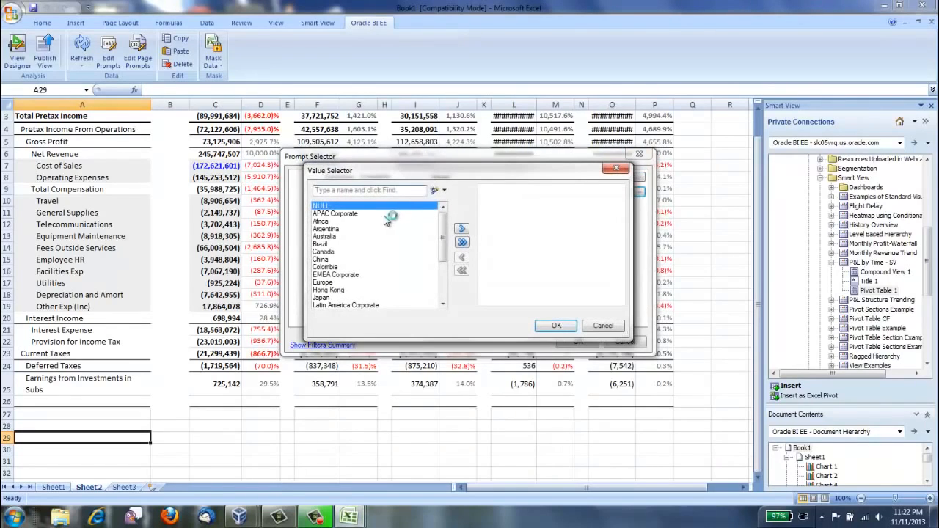
click(462, 242)
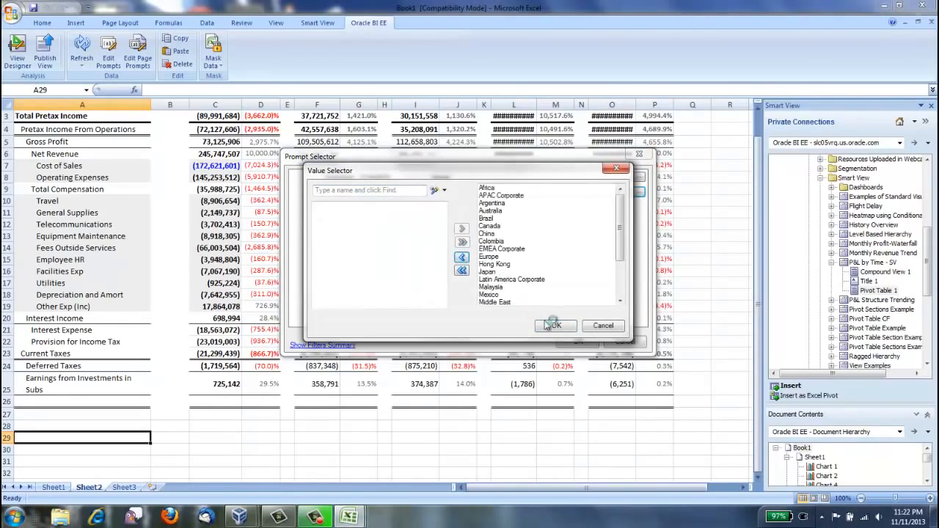
click(556, 325)
click(577, 341)
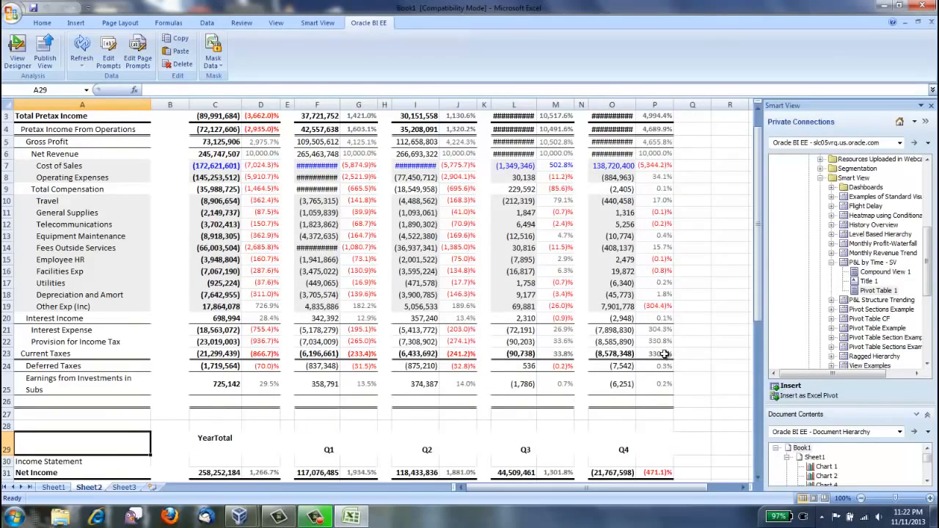
Step: Enlarge the Document Contents pane and bring the pivot tables listed under Sheet2 into view
drag(760, 261, 770, 242)
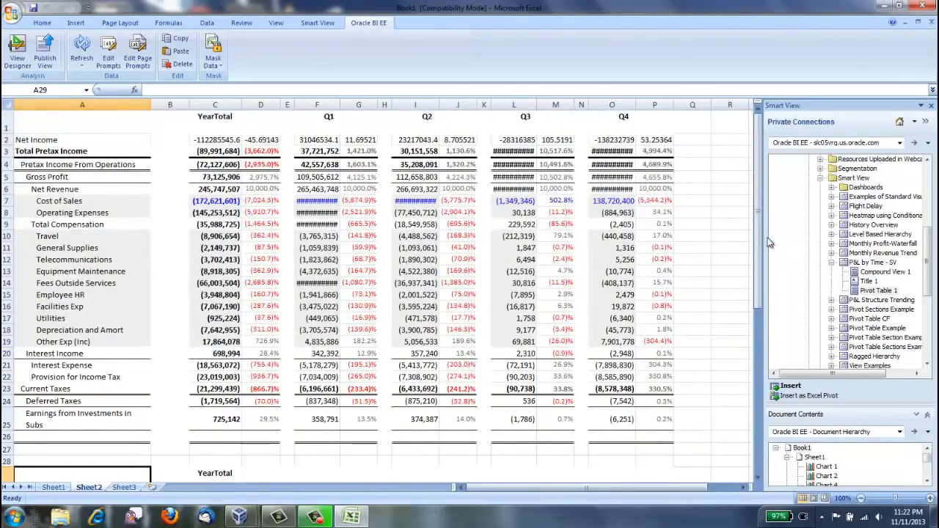
drag(872, 415, 875, 369)
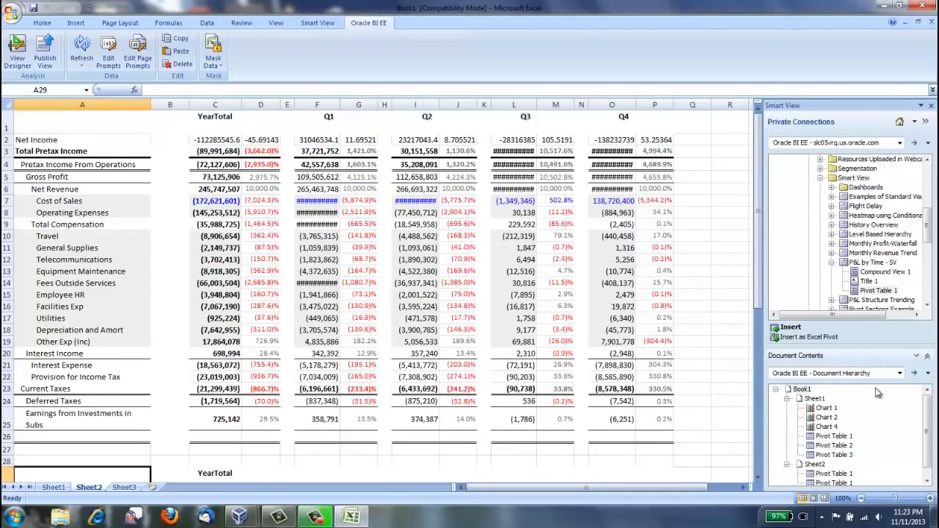
click(914, 123)
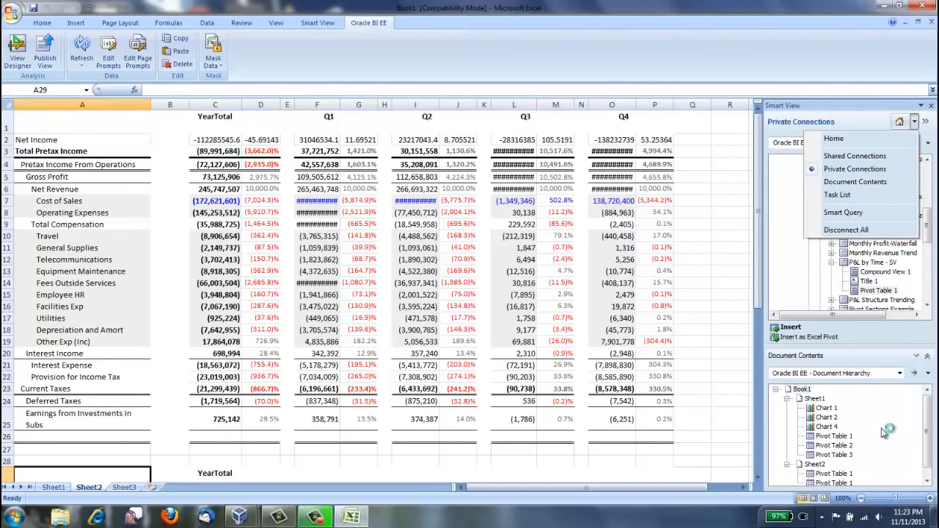
click(928, 418)
drag(928, 418, 929, 429)
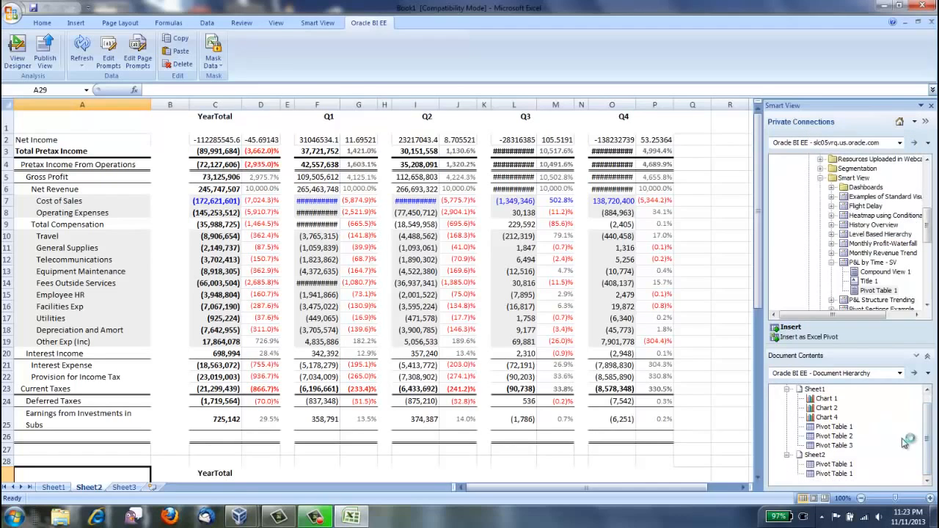
Step: Review the general properties, refresh options and analysis prompt selections of the first Pivot Table 1 listed under Sheet2
click(834, 466)
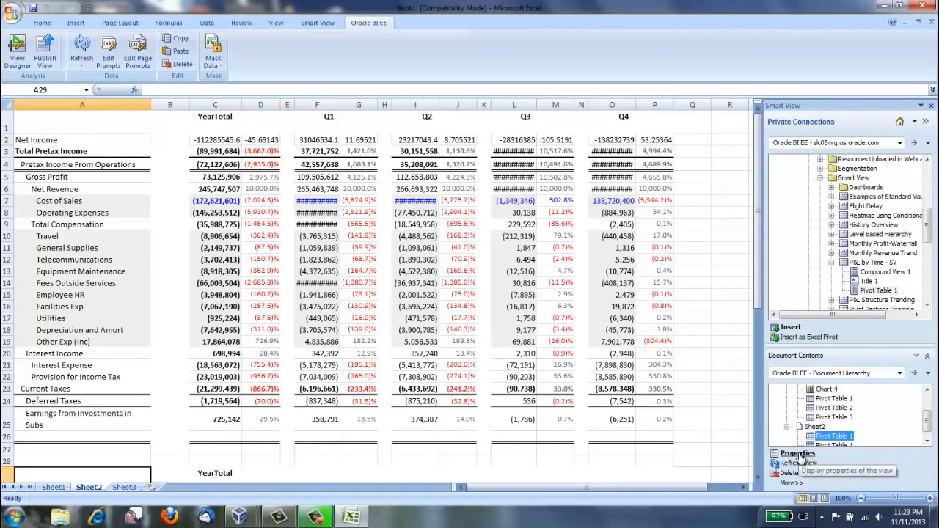
click(800, 456)
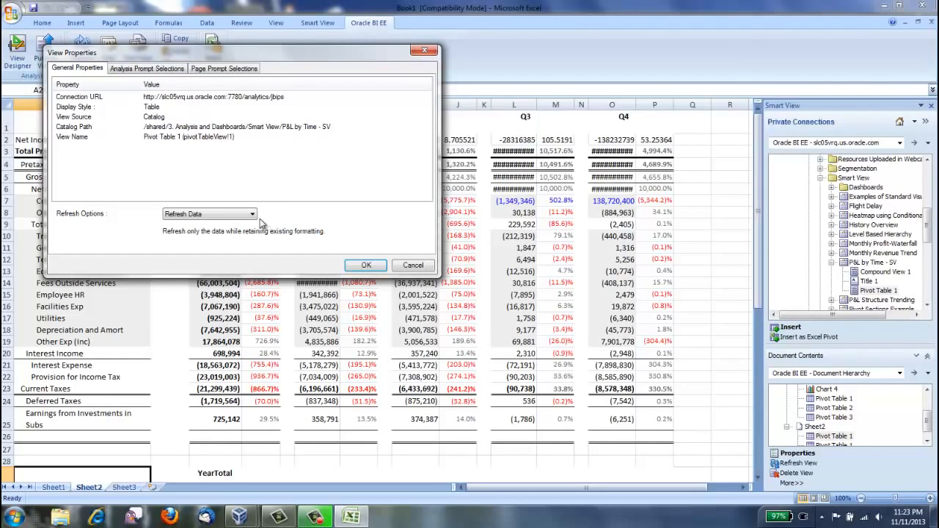
click(253, 215)
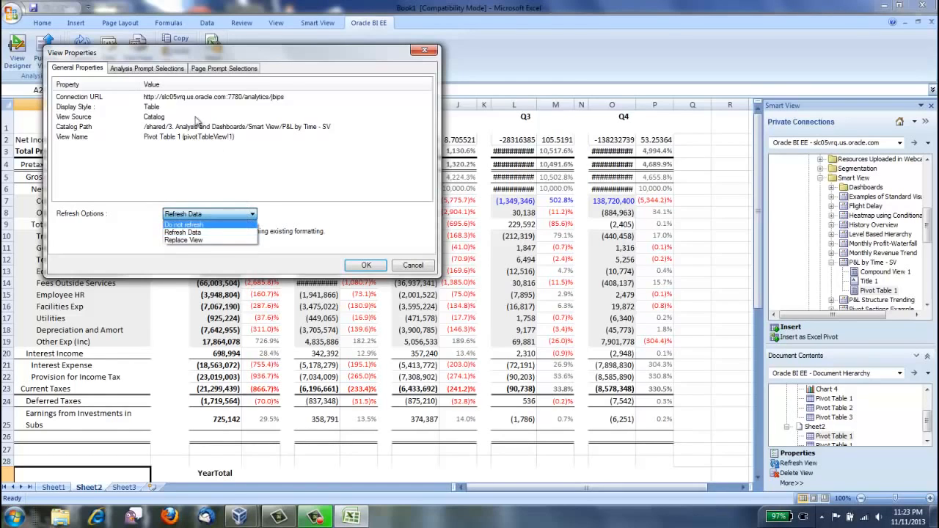
click(161, 69)
click(161, 68)
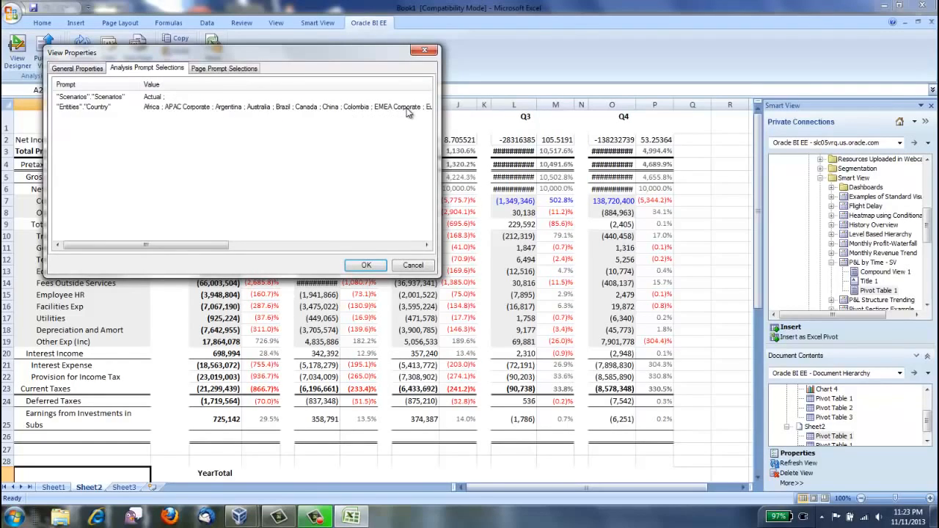
click(86, 68)
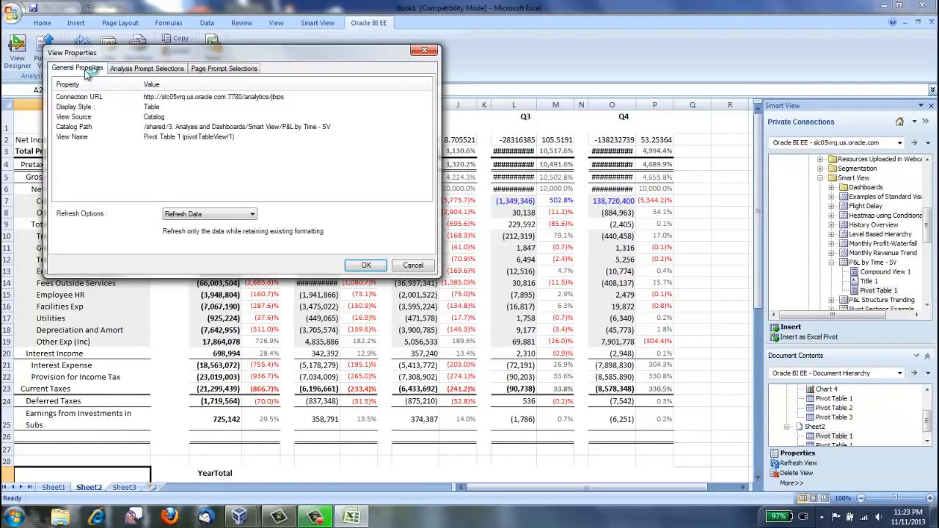
click(366, 265)
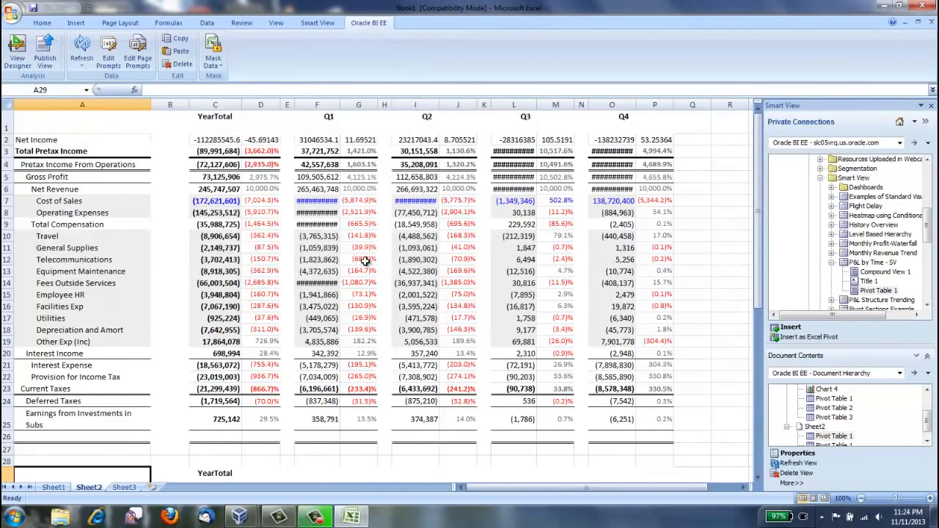
Step: Mask the Oracle BI EE data on Sheet2, and refresh it to restore the values
click(215, 50)
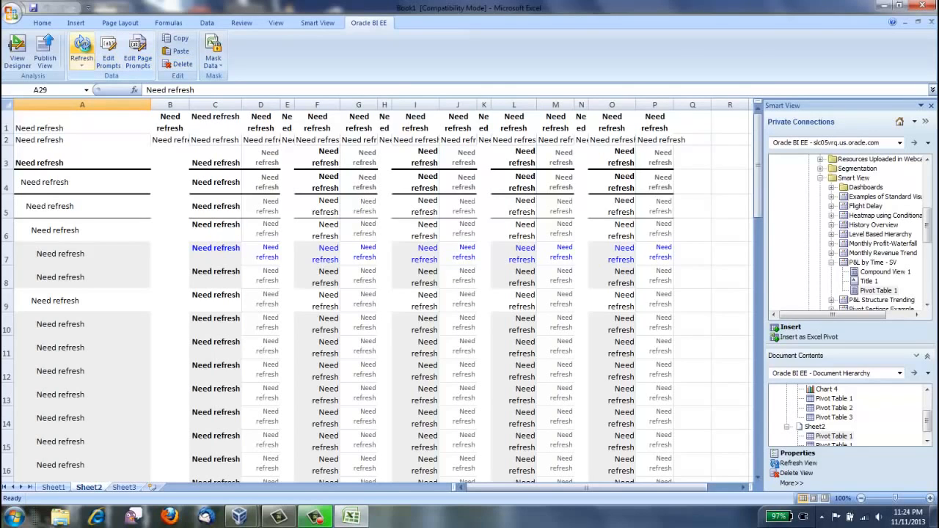
click(83, 48)
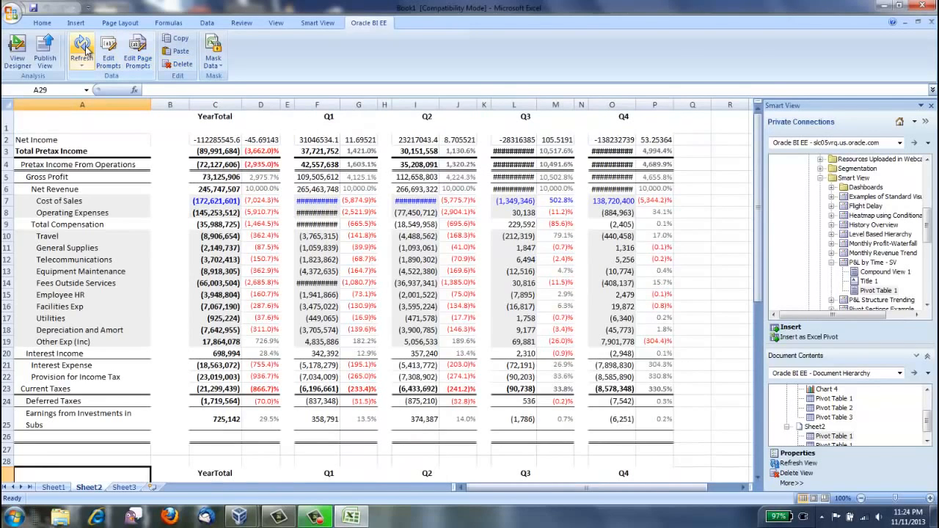